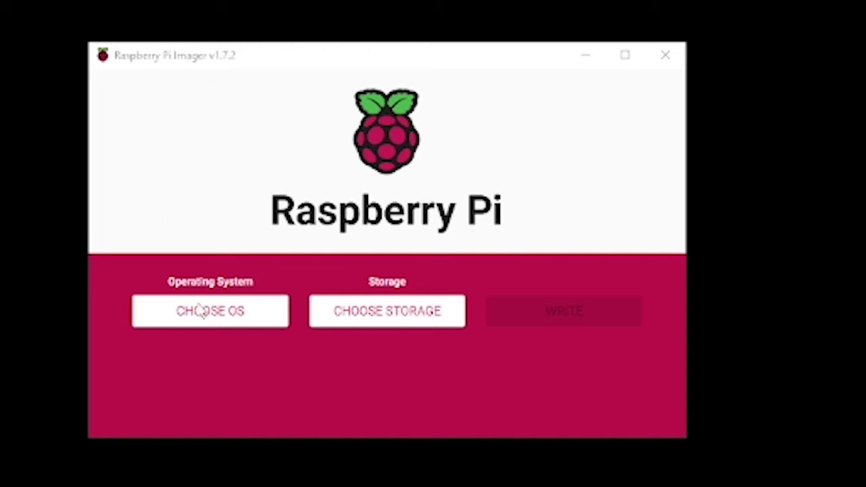
# Select Raspberry Pi OS (32-bit) as the OS and the SDXC card as storage
pyautogui.click(223, 318)
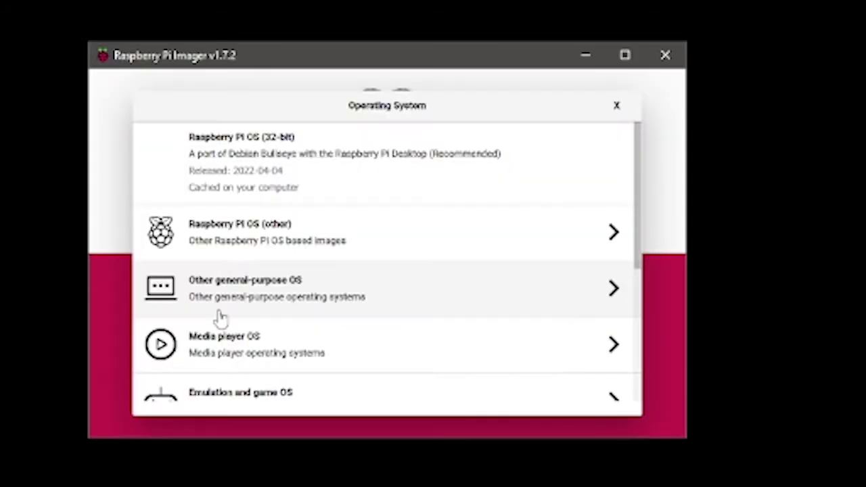
pyautogui.click(274, 170)
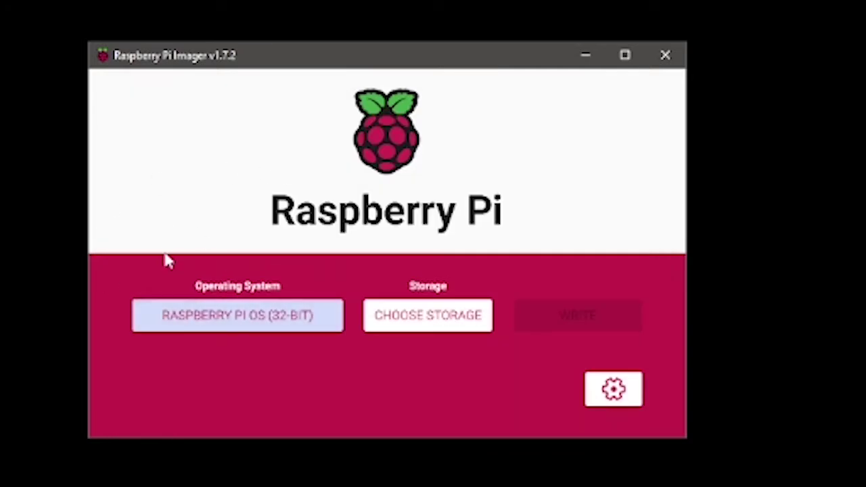
pyautogui.click(455, 319)
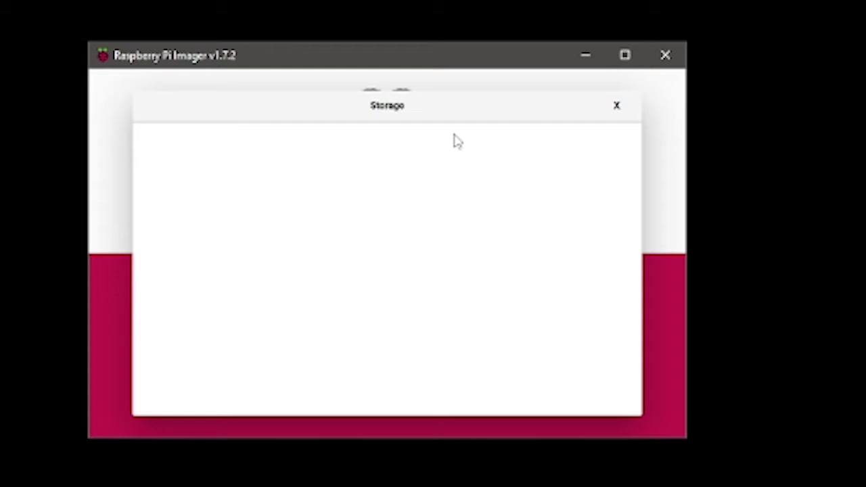
pyautogui.click(285, 266)
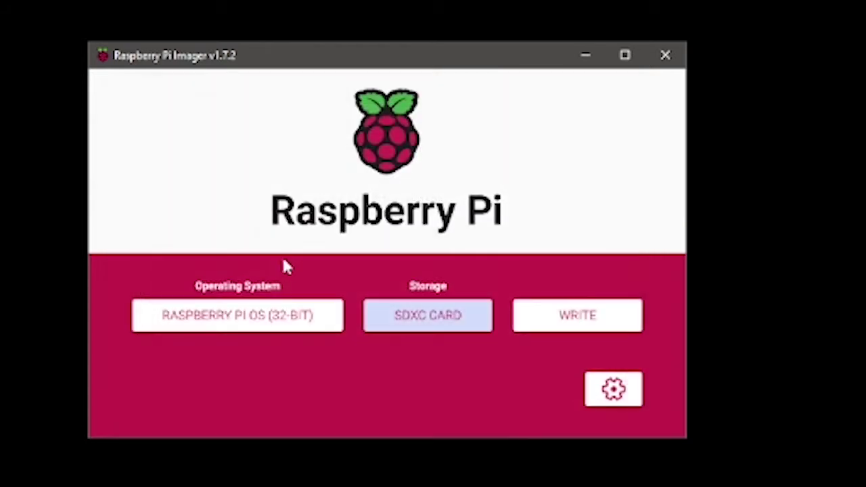
# Review the advanced options: hostname, SSH, login password, wireless LAN and locale
pyautogui.click(617, 399)
pyautogui.click(614, 390)
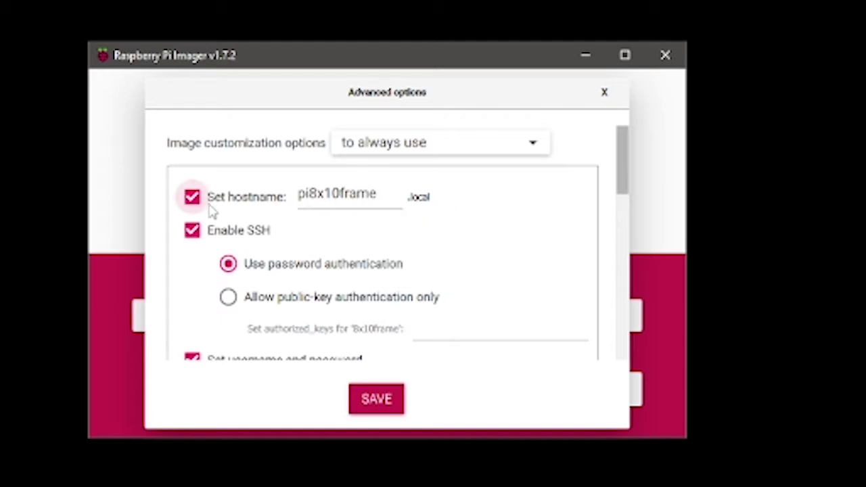
pyautogui.hotkey('shift', 'Tab')
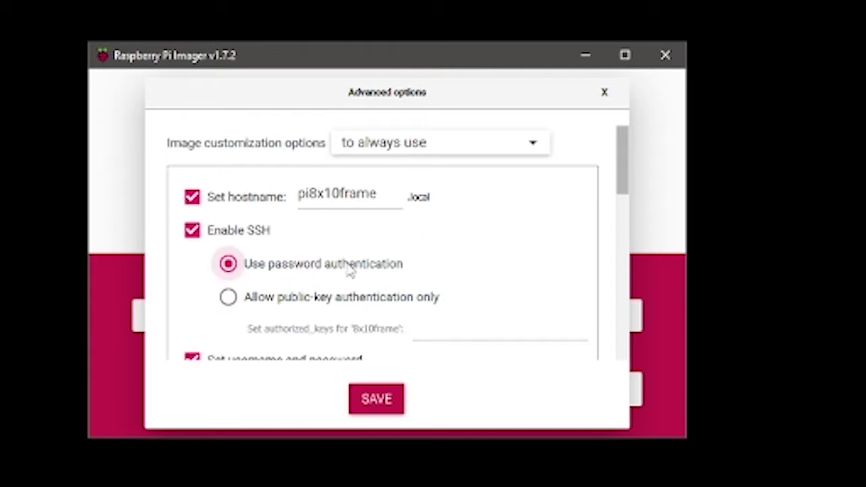
pyautogui.scroll(-3, 303, 276)
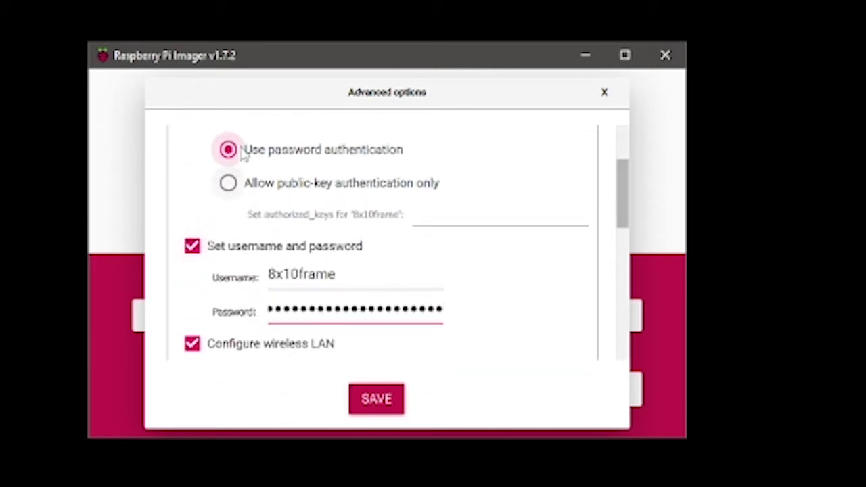
pyautogui.scroll(3, 251, 257)
pyautogui.scroll(-2, 309, 280)
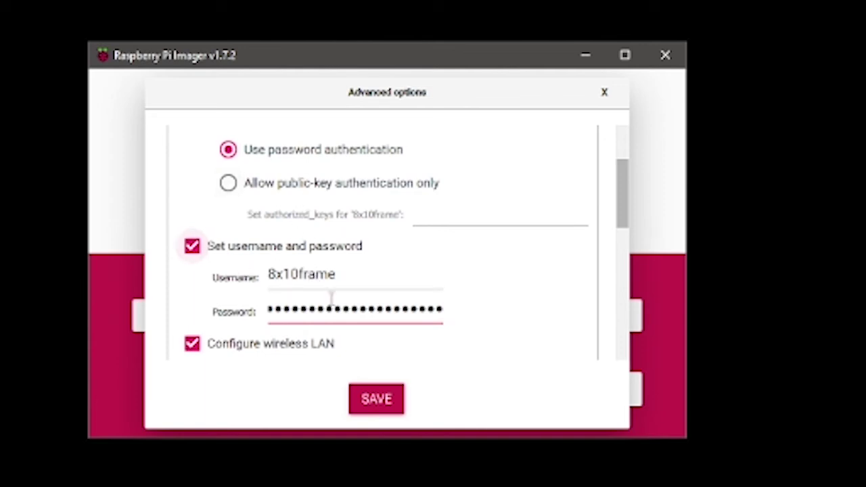
pyautogui.click(352, 309)
pyautogui.scroll(-3, 386, 305)
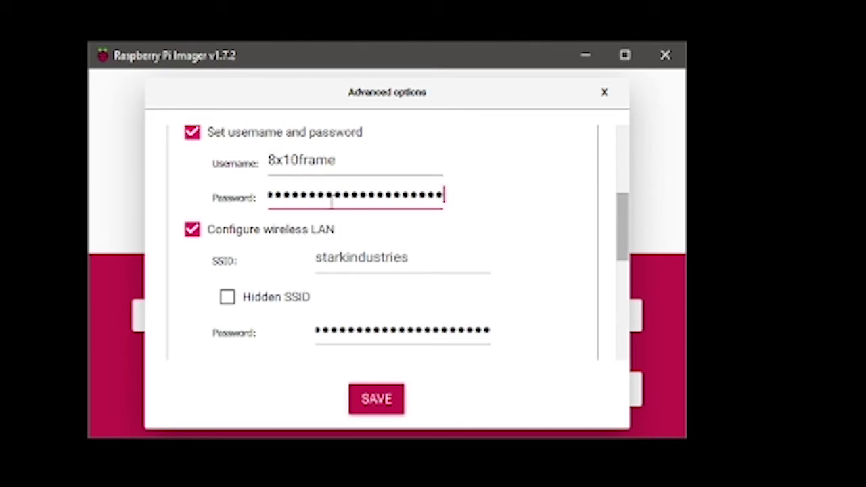
pyautogui.scroll(-3, 302, 311)
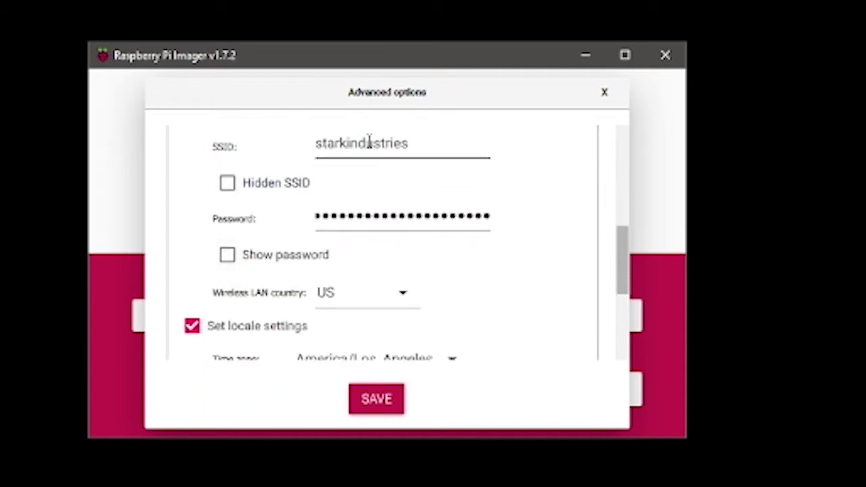
pyautogui.scroll(-3, 399, 291)
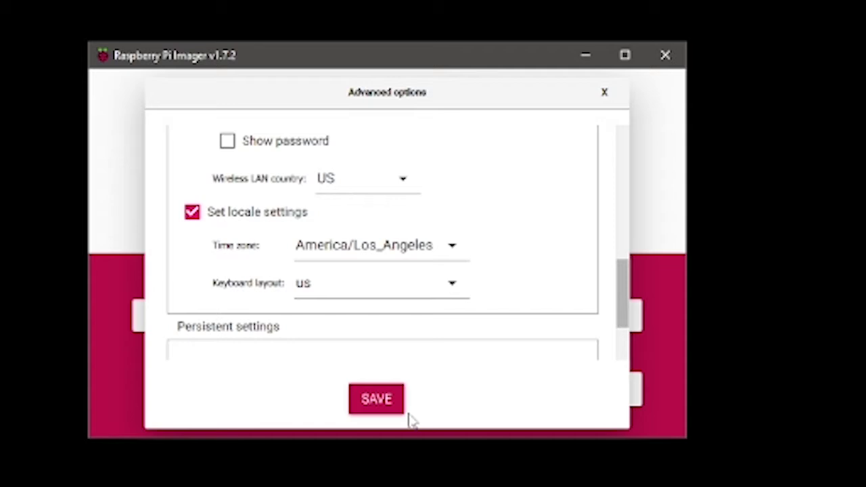
# Save the advanced options and write the OS image to the SDXC card
pyautogui.click(387, 404)
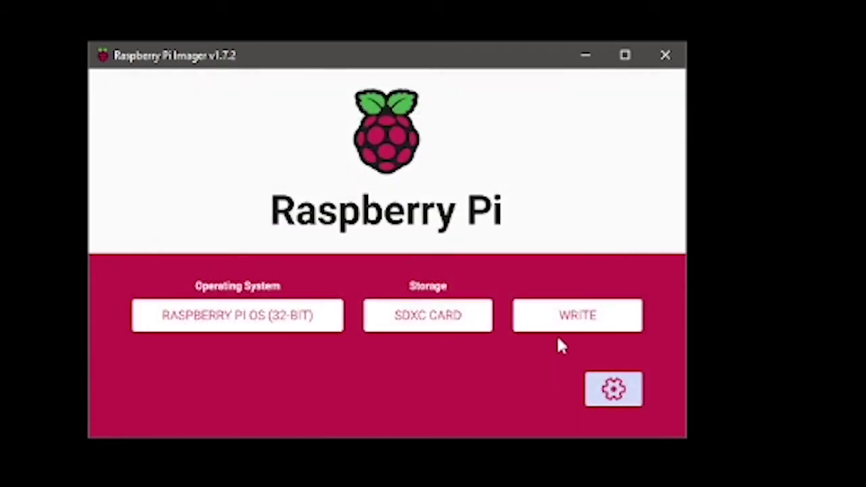
pyautogui.click(570, 329)
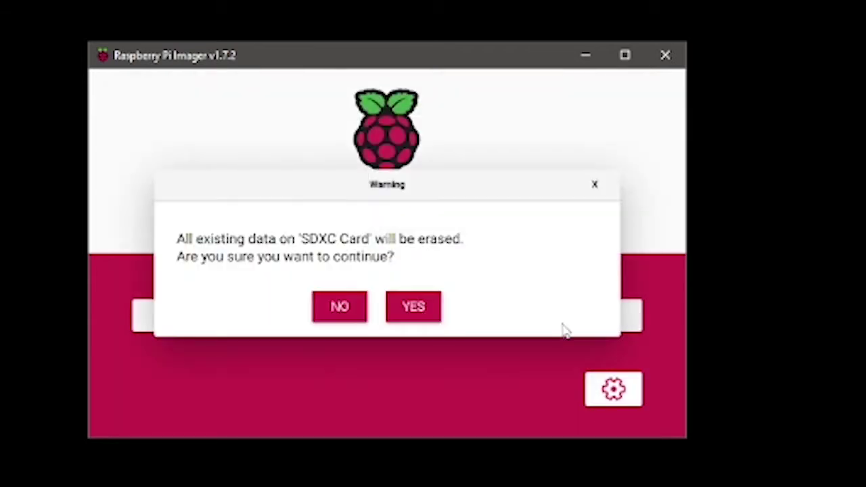
pyautogui.click(415, 309)
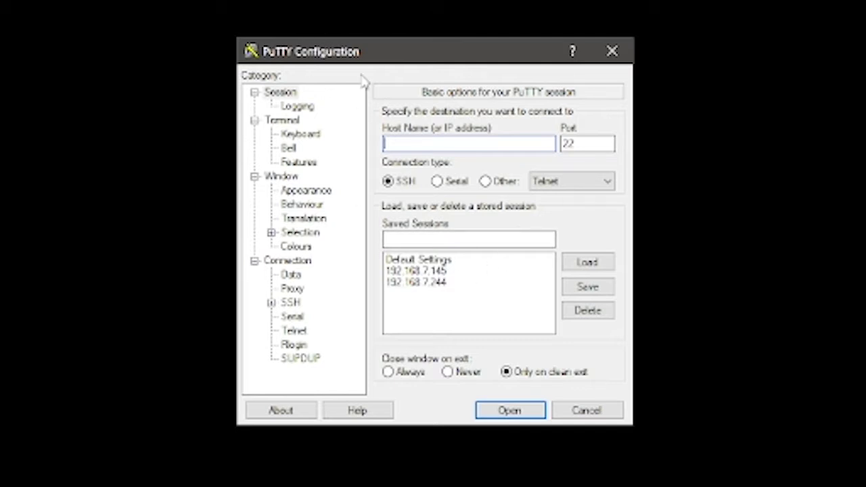
# Load the 192.168.7.145 saved session and enter host 192.168.7.145, SSH port 22
pyautogui.moveTo(381, 56); pyautogui.dragTo(402, 218)
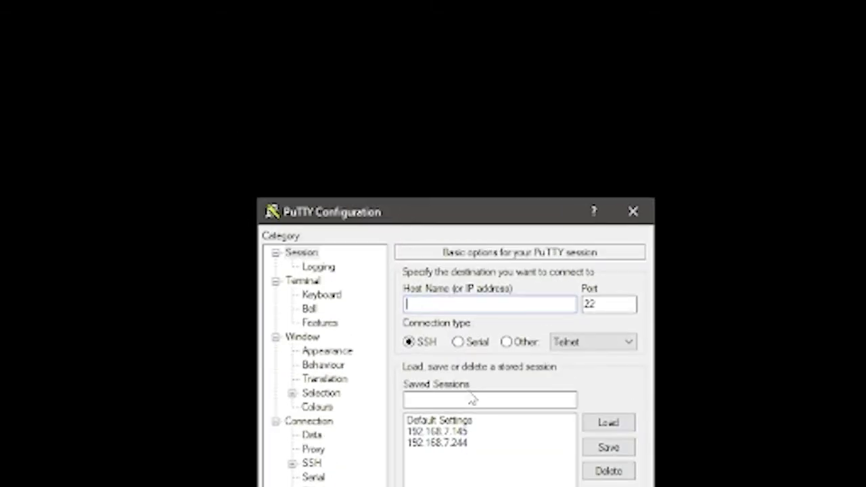
pyautogui.click(444, 433)
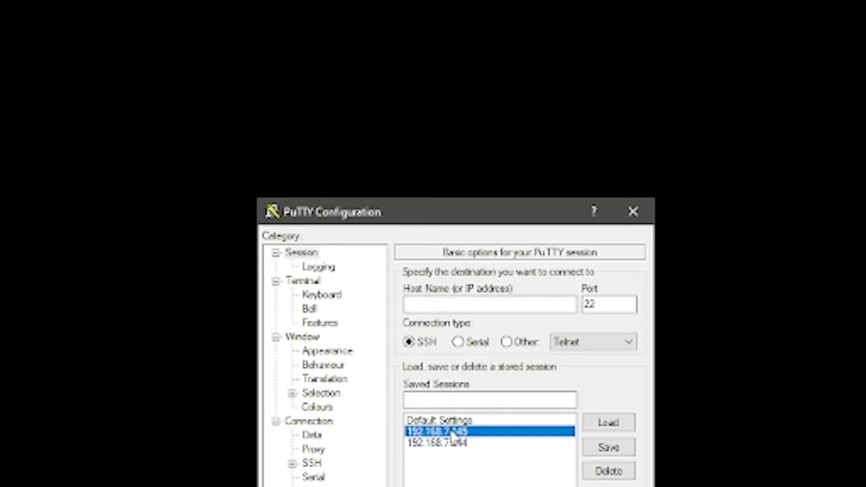
pyautogui.click(406, 305)
pyautogui.write('192.168.7.14')
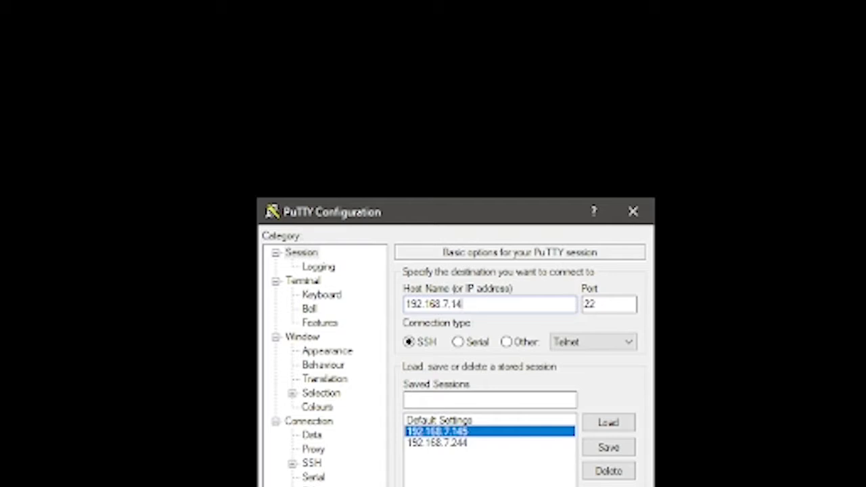
pyautogui.write('5')
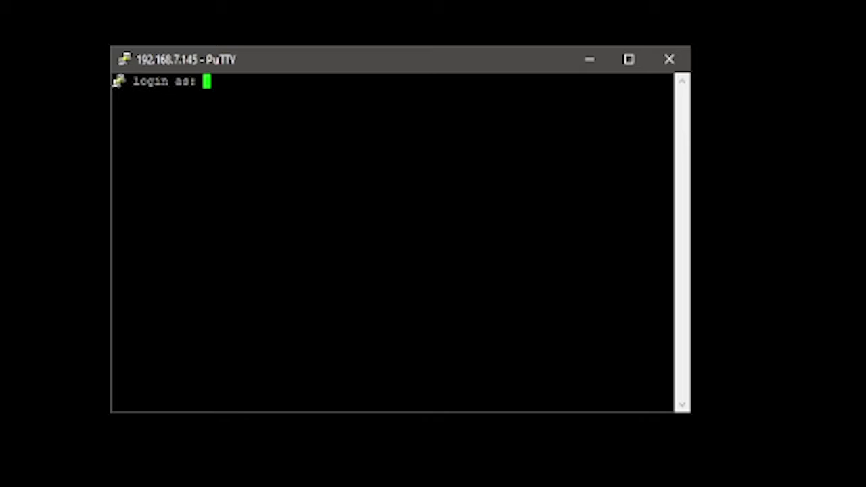
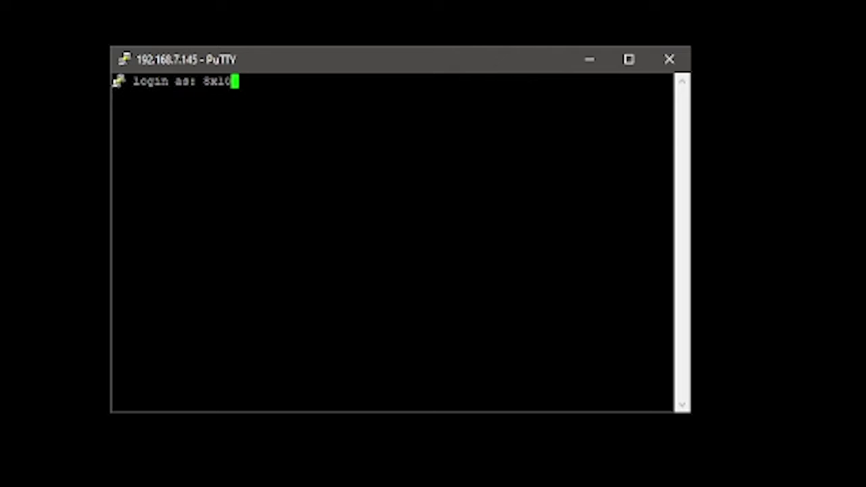
# Log in to the Pi with the account username and password
pyautogui.press('Return')
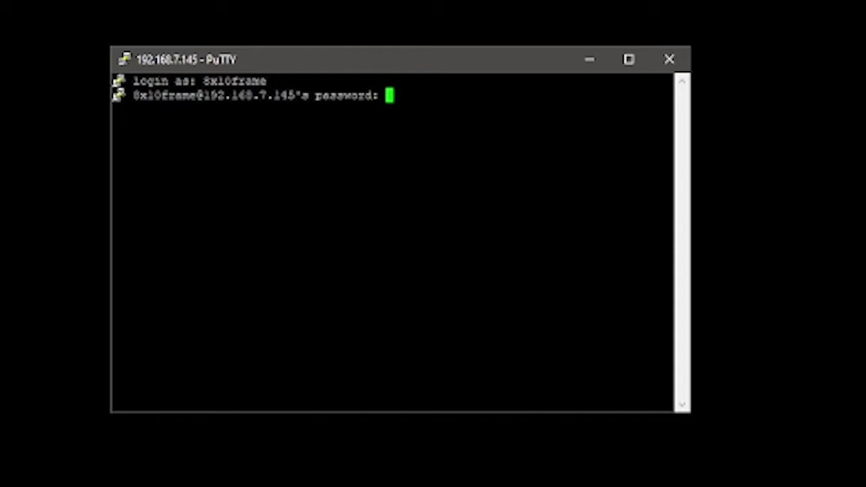
pyautogui.press('Return')
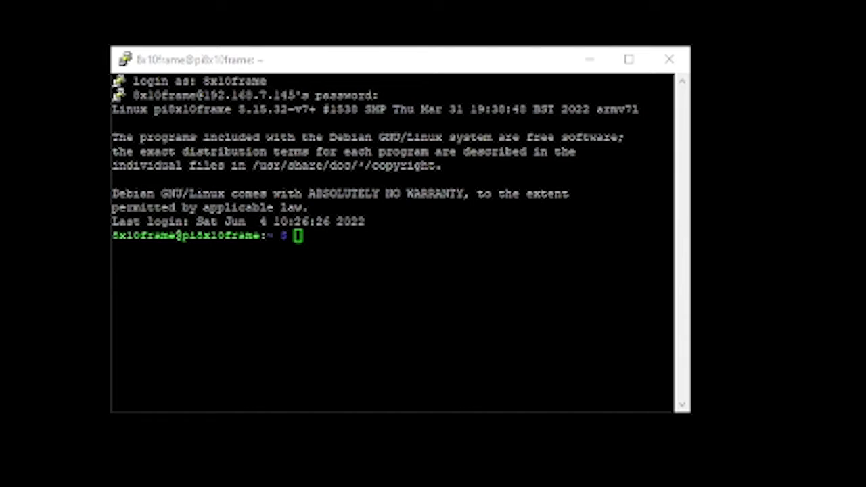
# Run 'sudo apt update && sudo apt upgrade' in the Pi terminal
pyautogui.hotkey('alt', 'Tab')
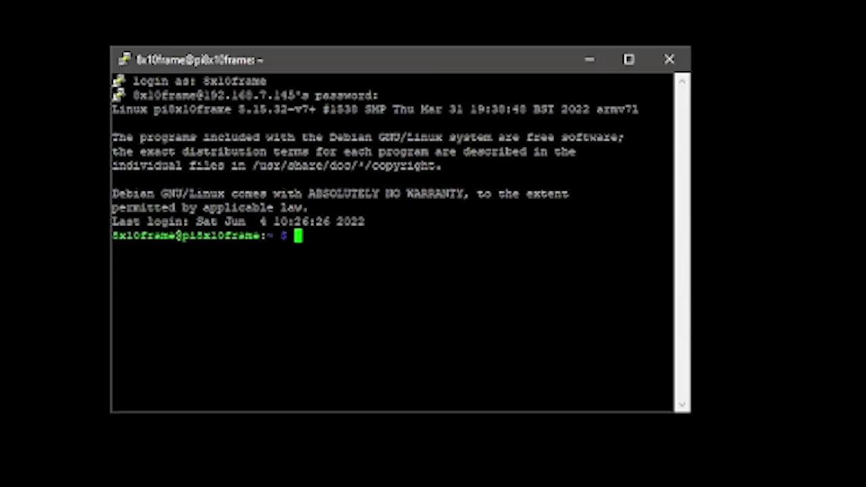
pyautogui.write('sudo apt')
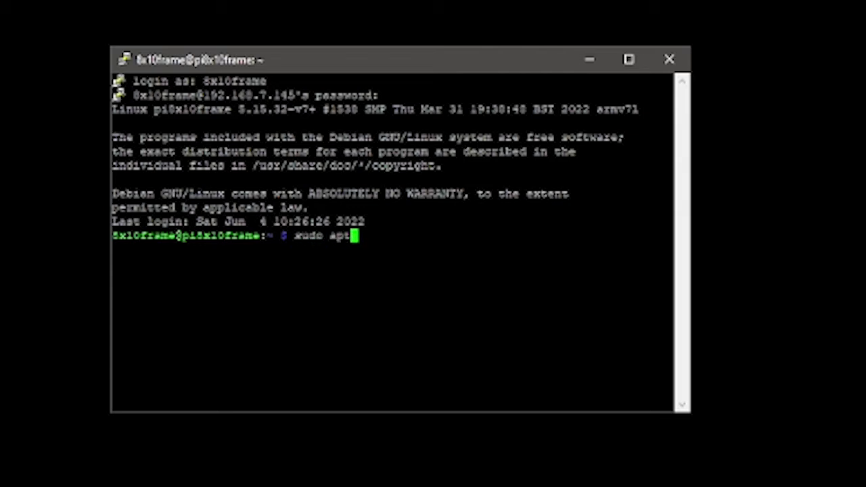
pyautogui.write(' update ')
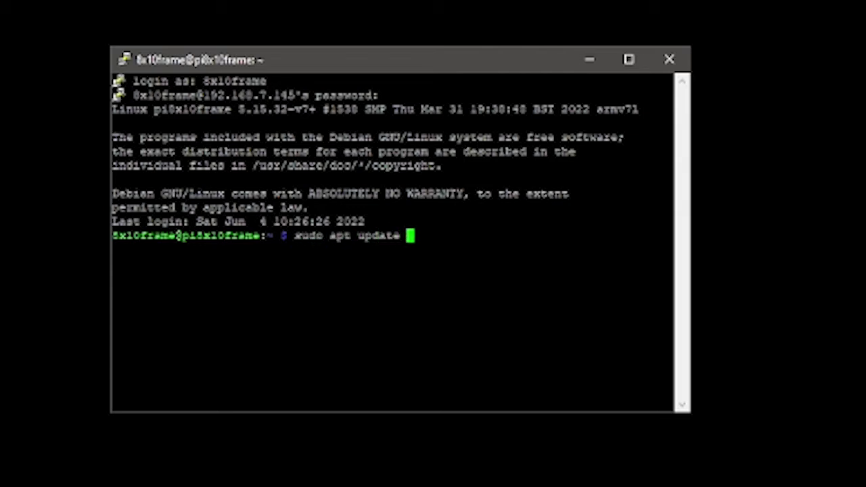
pyautogui.write('&&')
pyautogui.write('sudo apt')
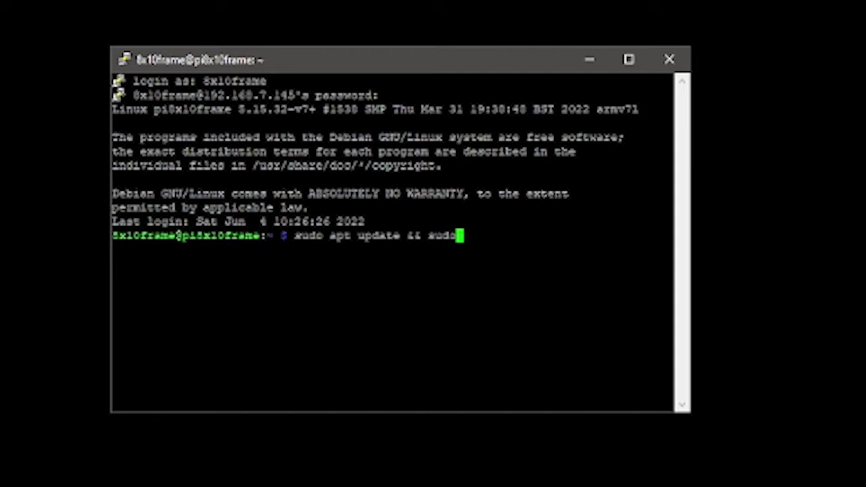
pyautogui.write(' upgrade')
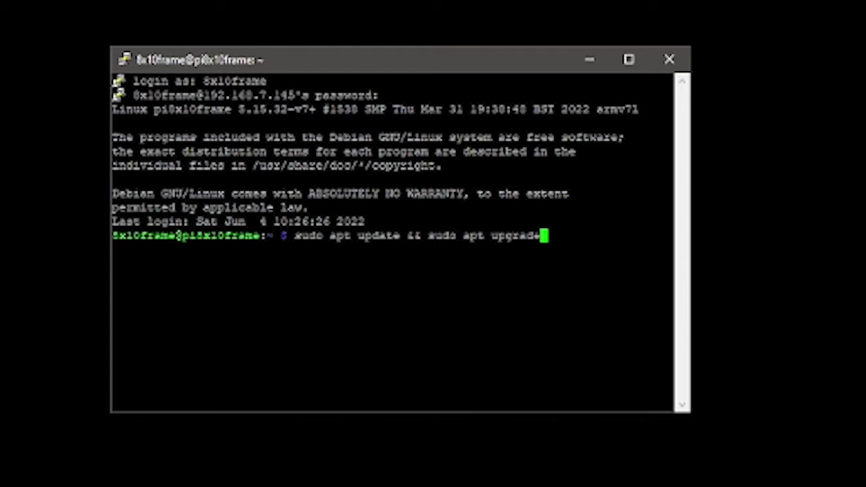
pyautogui.moveTo(429, 235); pyautogui.dragTo(618, 235)
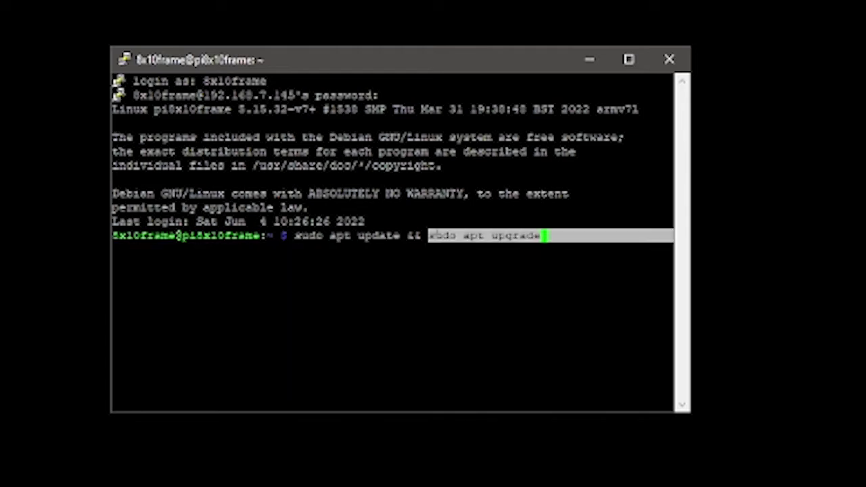
pyautogui.moveTo(314, 236); pyautogui.dragTo(406, 235)
pyautogui.click(420, 237)
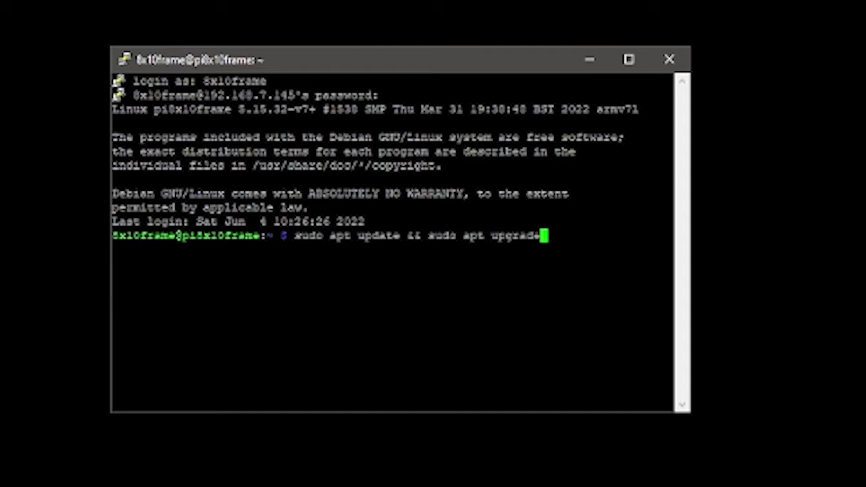
pyautogui.press('Return')
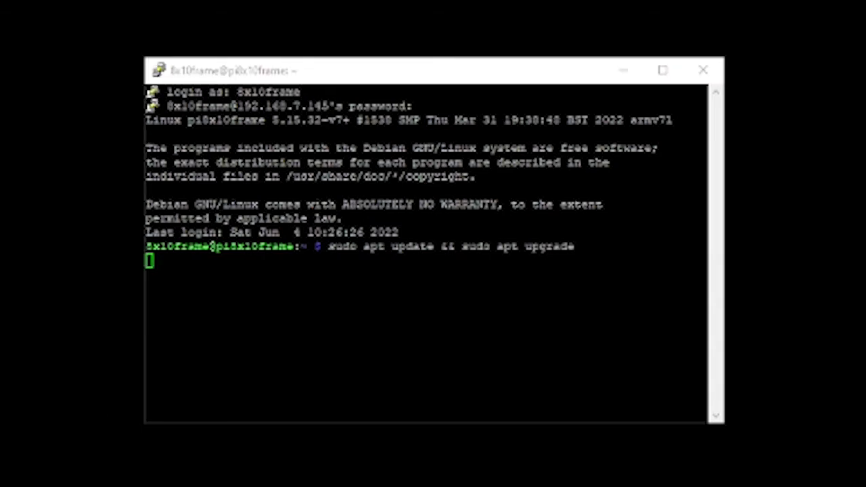
# Answer y to install the 70 upgraded packages
pyautogui.hotkey('alt', 'Tab')
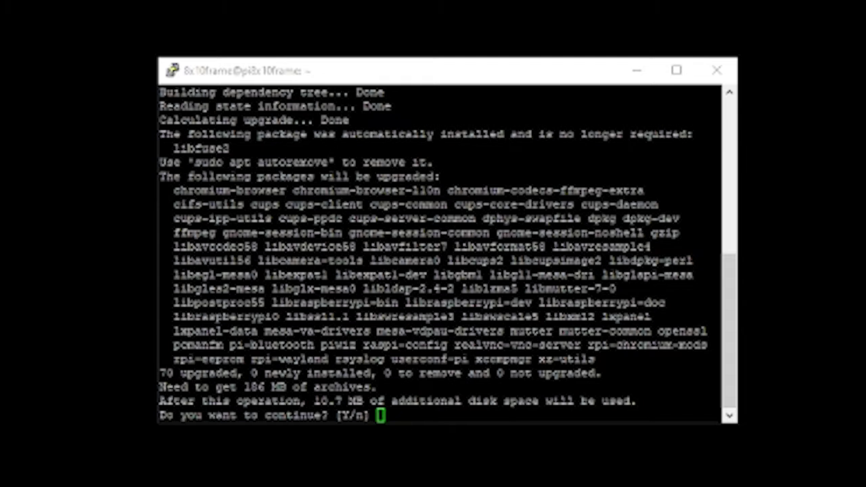
pyautogui.hotkey('alt', 'Tab')
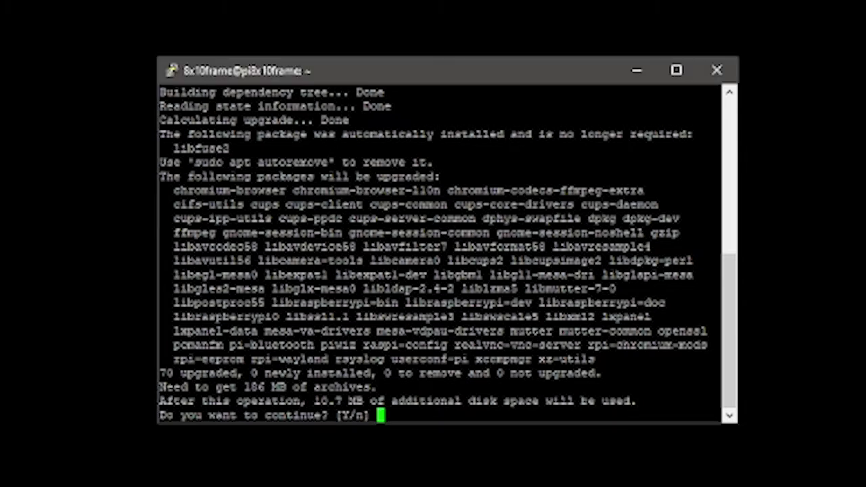
pyautogui.write('y')
pyautogui.press('Return')
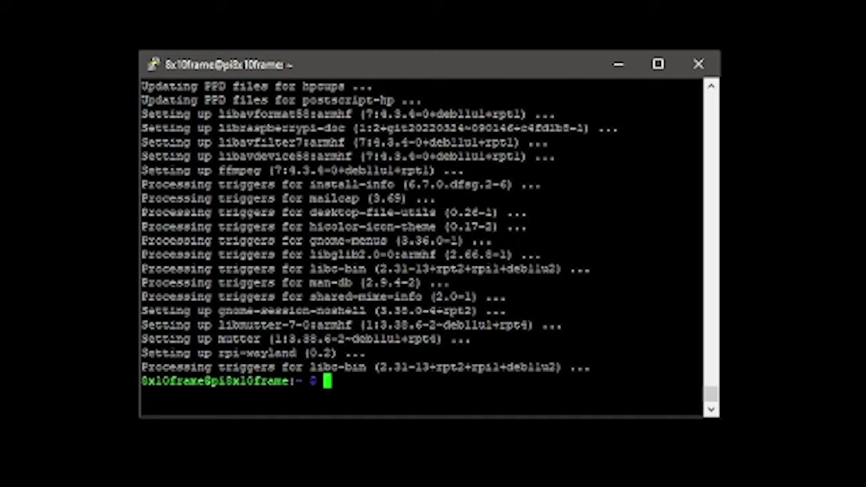
# Run the misspelled config command, get 'command not found', and retype 'sudo raspi-config'
pyautogui.write('sudo rep')
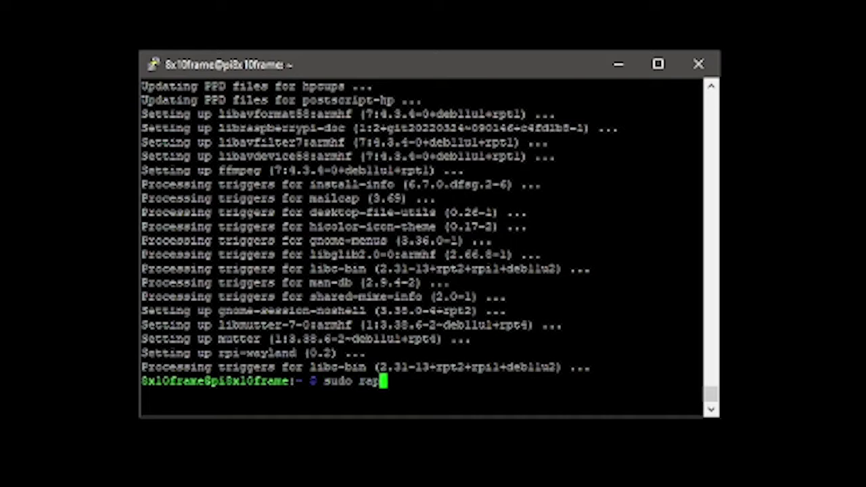
pyautogui.write('pi-config')
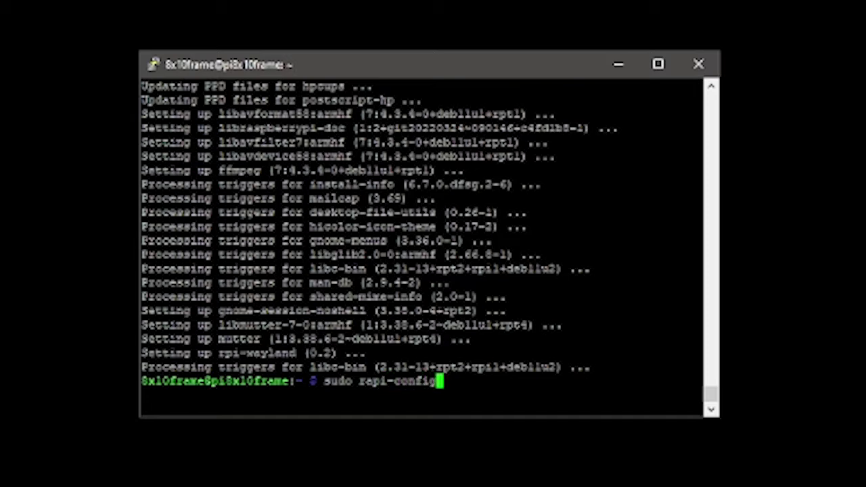
pyautogui.press('Return')
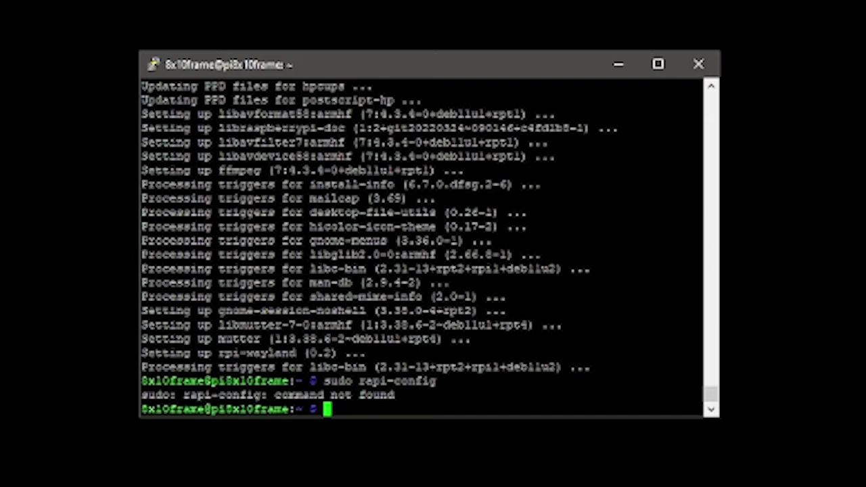
pyautogui.write('sudo r')
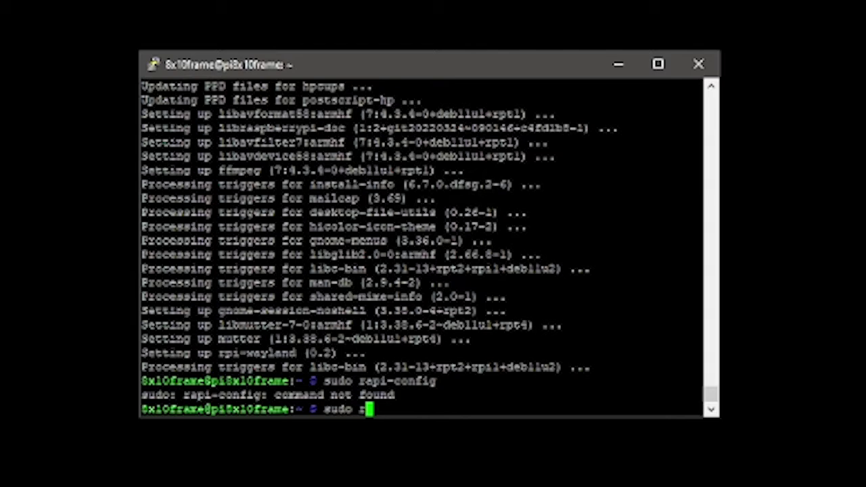
pyautogui.write('aspi-c')
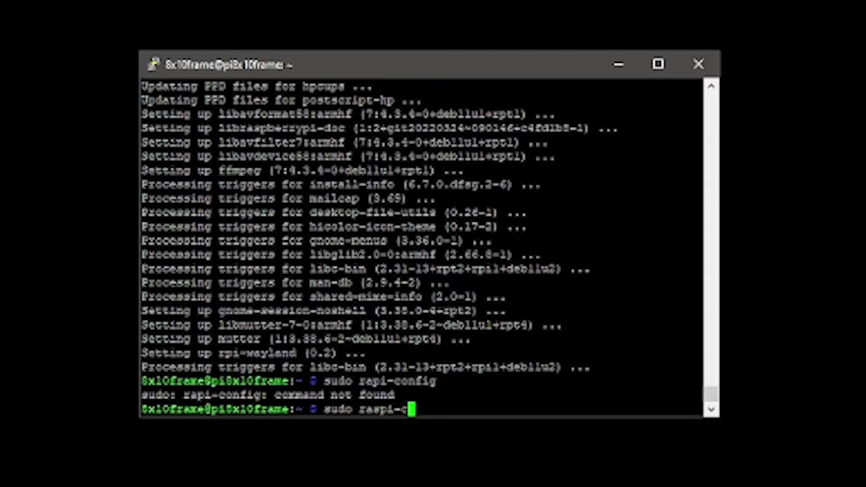
pyautogui.write('onfig')
# Launch raspi-config and enable the VNC server under Interface Options
pyautogui.press('Return')
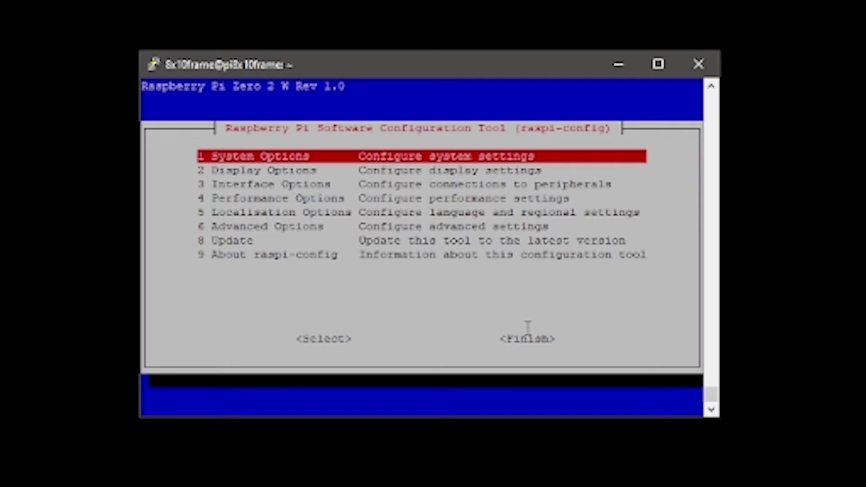
pyautogui.press('Down')
pyautogui.press('Down')
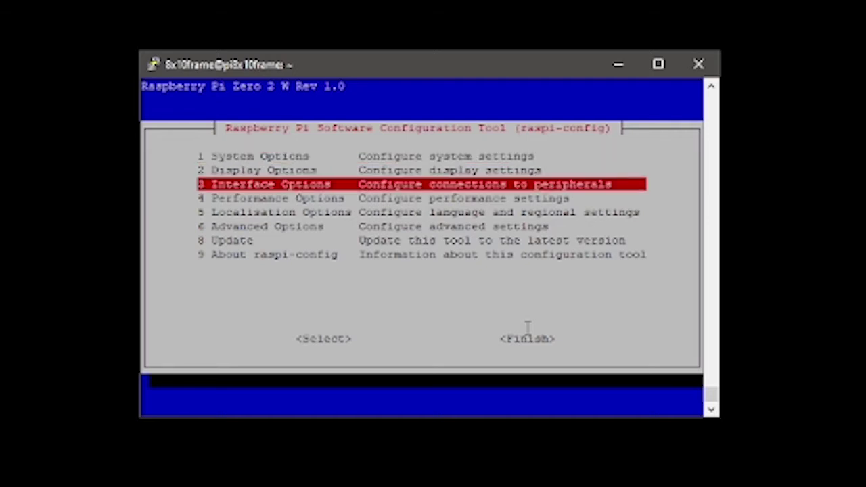
pyautogui.press('Return')
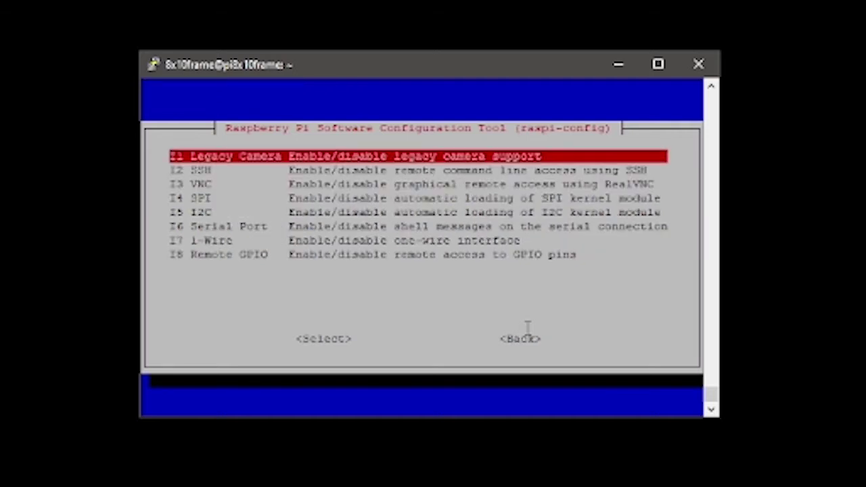
pyautogui.press('Down')
pyautogui.press('Down')
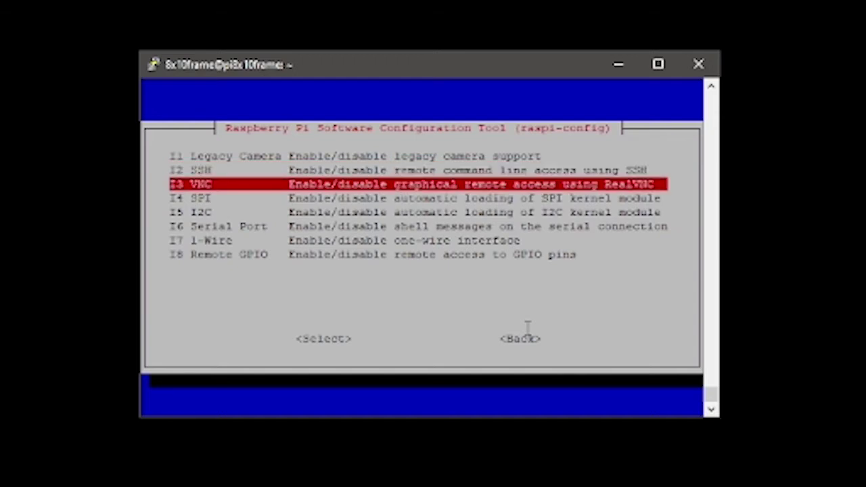
pyautogui.press('Return')
pyautogui.press('Left')
pyautogui.press('Return')
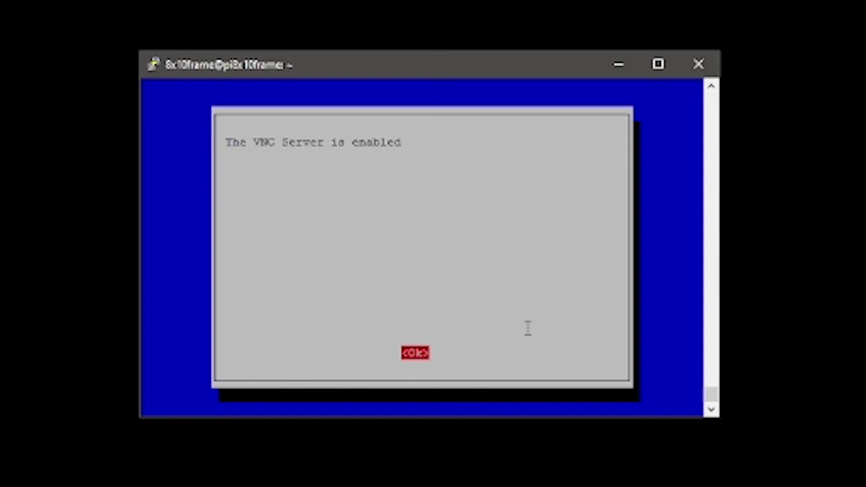
pyautogui.press('Return')
# Enable the SPI interface under Interface Options
pyautogui.press('Down')
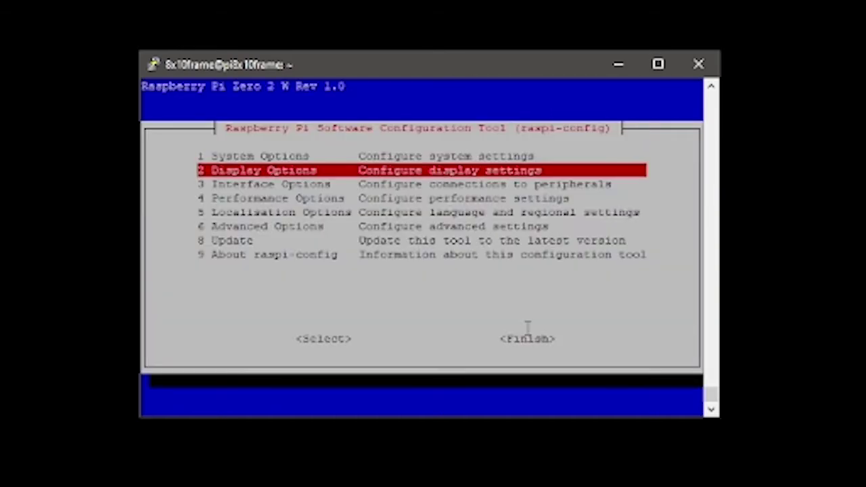
pyautogui.press('Down')
pyautogui.press('Return')
pyautogui.press('Down')
pyautogui.press('Down')
pyautogui.press('Down')
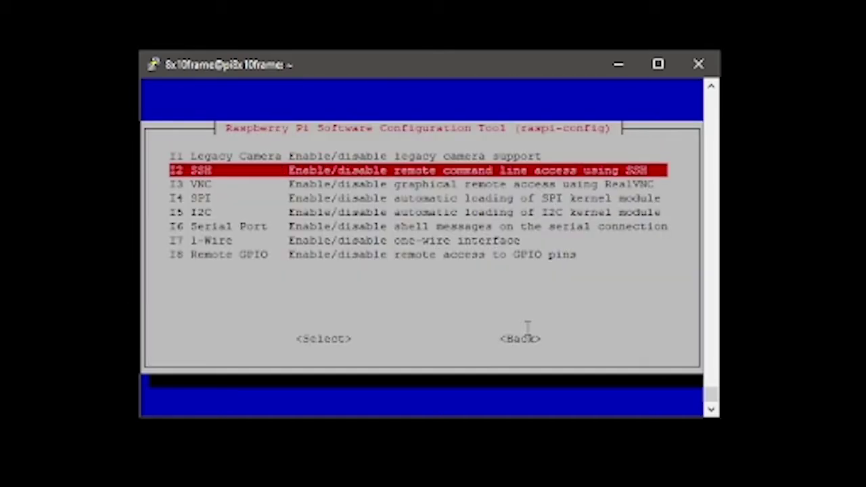
pyautogui.press('Return')
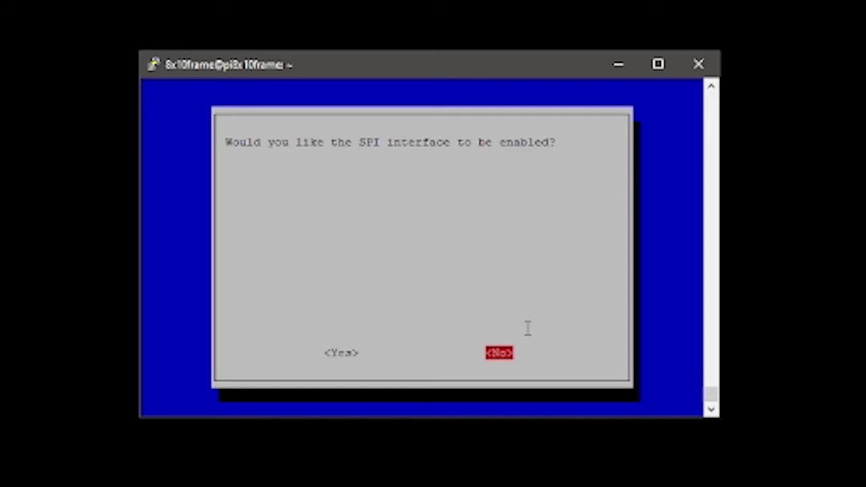
pyautogui.press('Left')
pyautogui.press('Return')
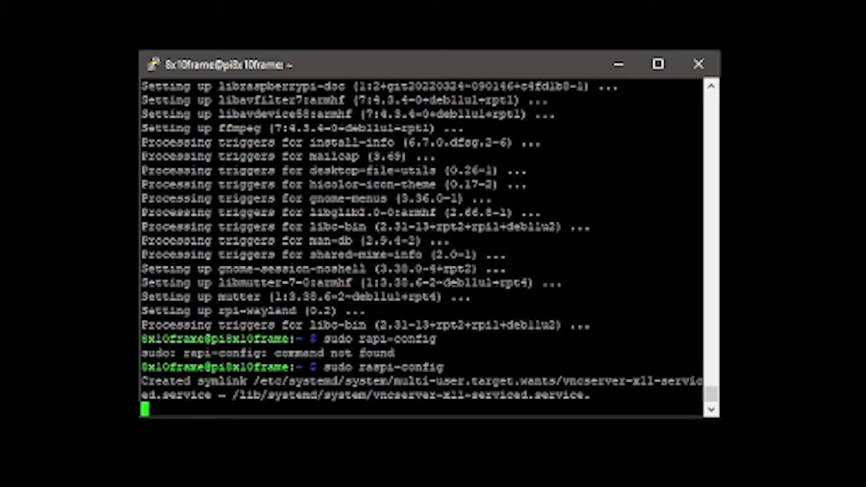
pyautogui.press('Return')
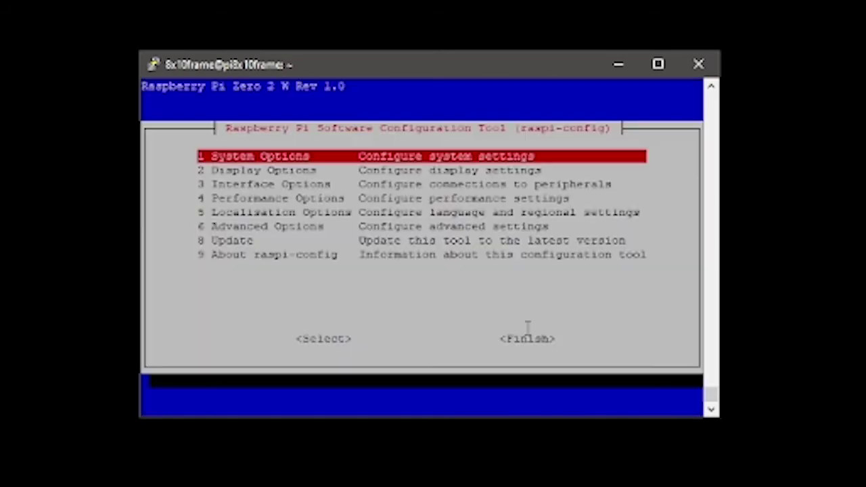
# Enable the I2C interface under Interface Options
pyautogui.press('Down')
pyautogui.press('Down')
pyautogui.press('Return')
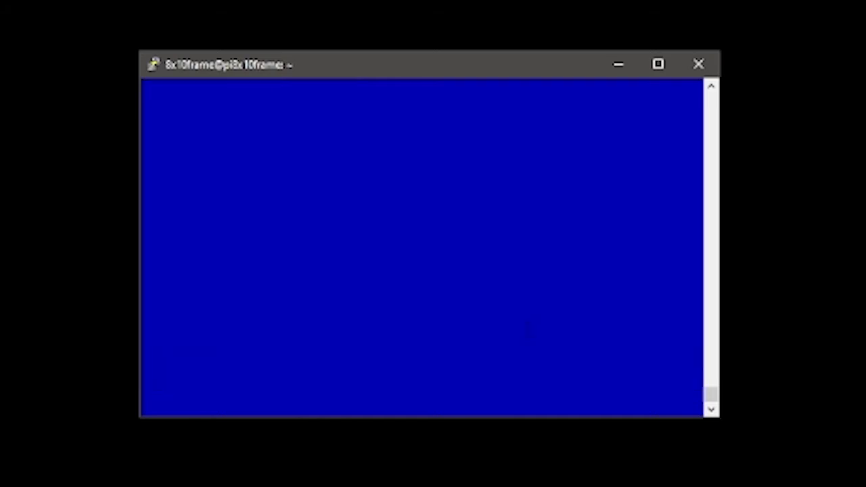
pyautogui.press('Down')
pyautogui.press('Down')
pyautogui.press('Down')
pyautogui.press('Down')
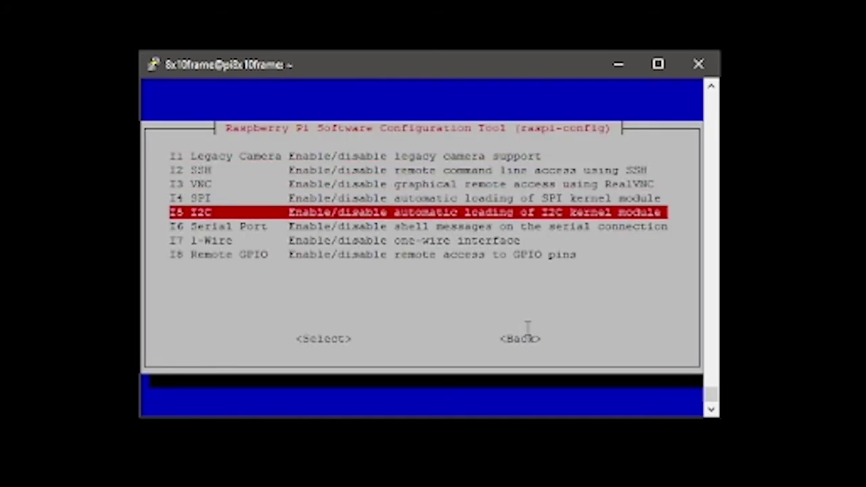
pyautogui.press('Return')
pyautogui.press('Left')
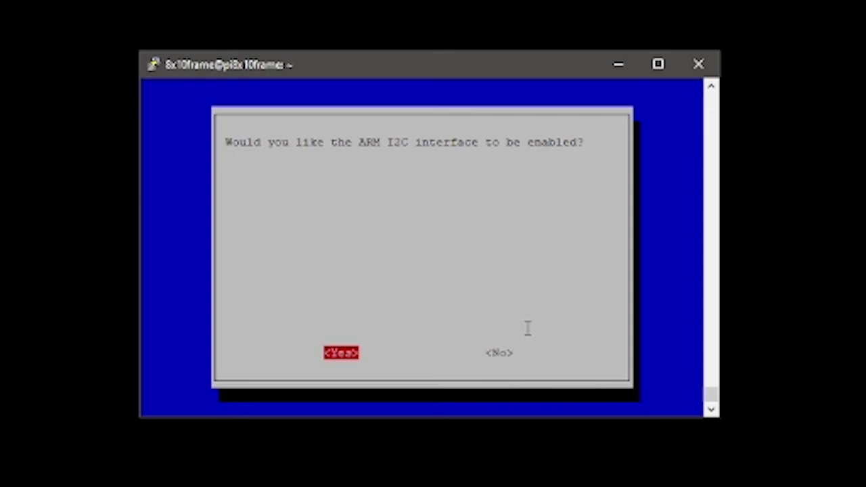
pyautogui.press('Return')
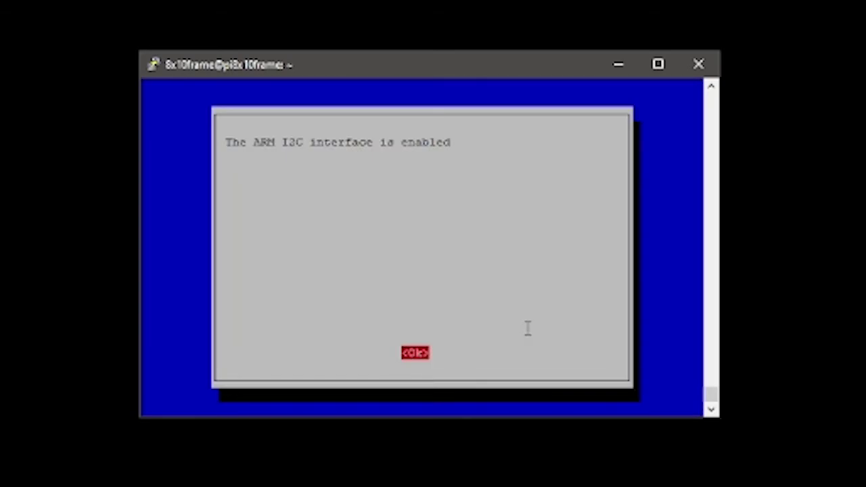
pyautogui.press('Return')
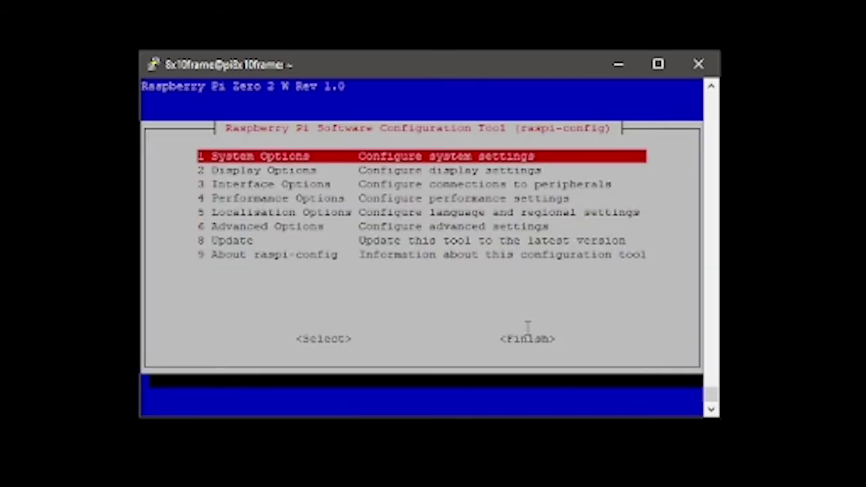
# Finish and exit raspi-config
pyautogui.press('Down')
pyautogui.press('Down')
pyautogui.press('Down')
pyautogui.press('Down')
pyautogui.press('Down')
pyautogui.press('Down')
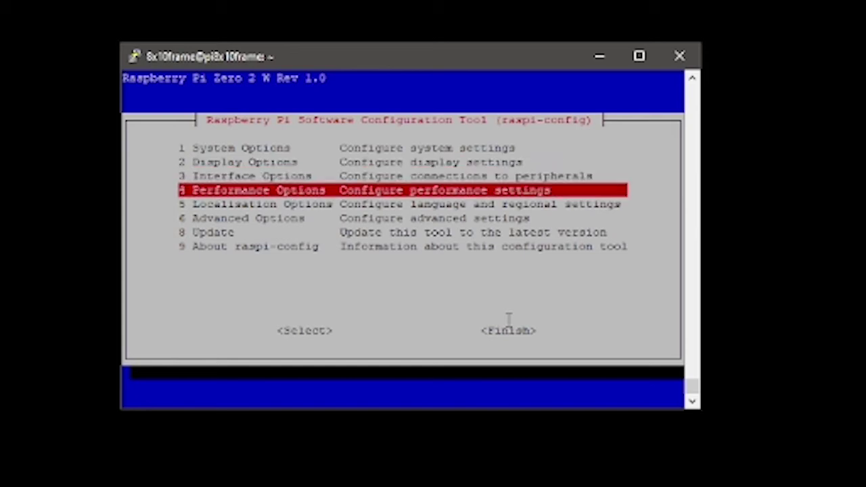
pyautogui.press('Tab')
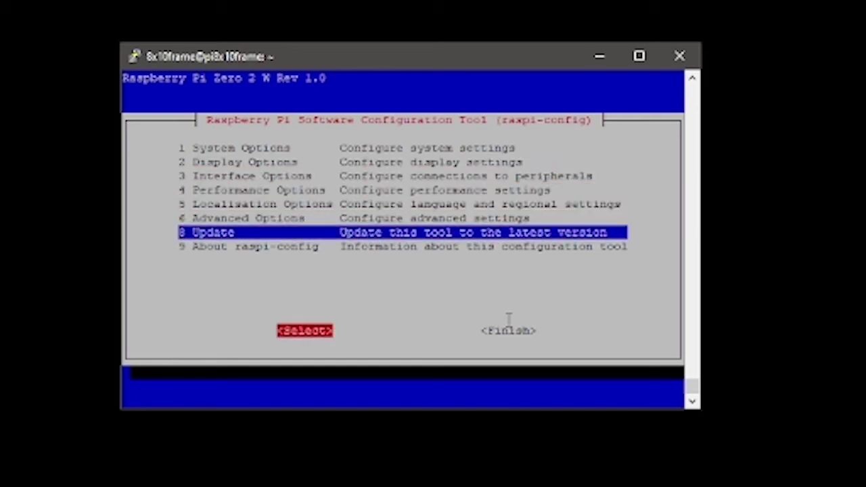
pyautogui.press('Tab')
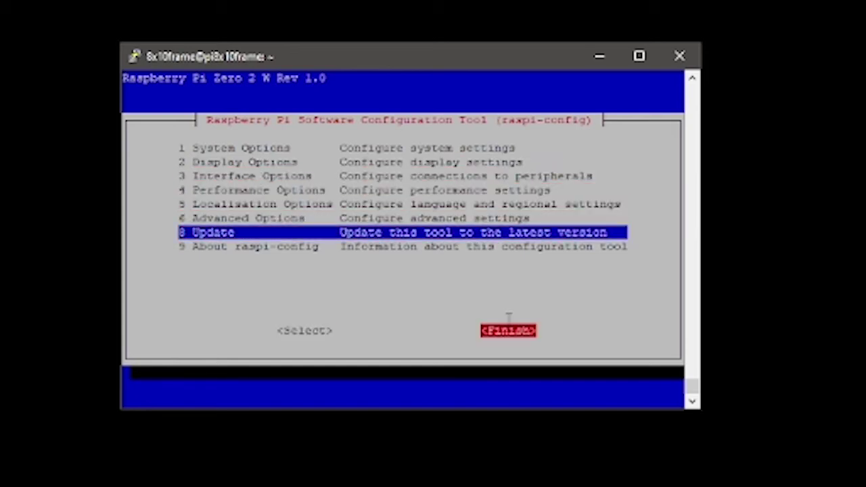
pyautogui.press('Return')
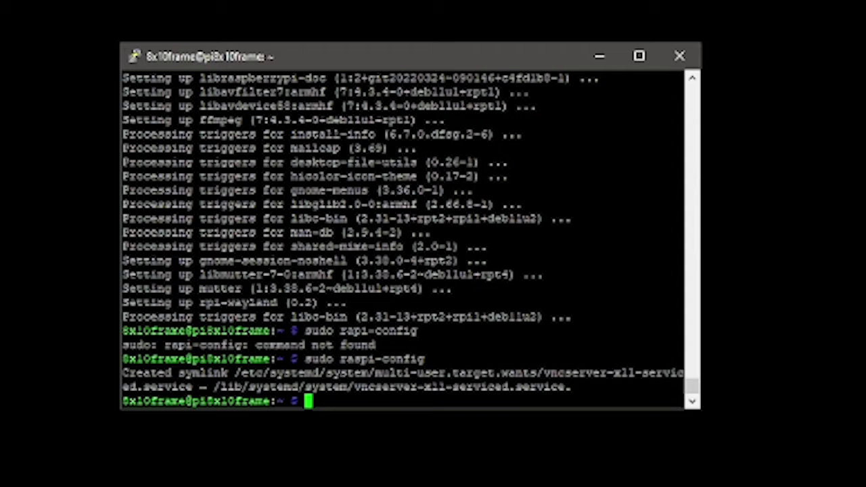
# Reboot the Pi with 'sudo reboot' and dismiss PuTTY's lost-connection error
pyautogui.write('sud')
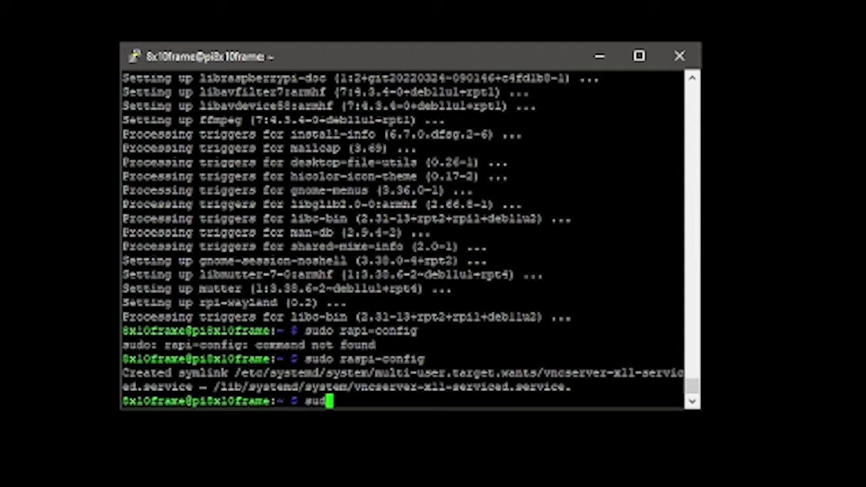
pyautogui.write('o reboot')
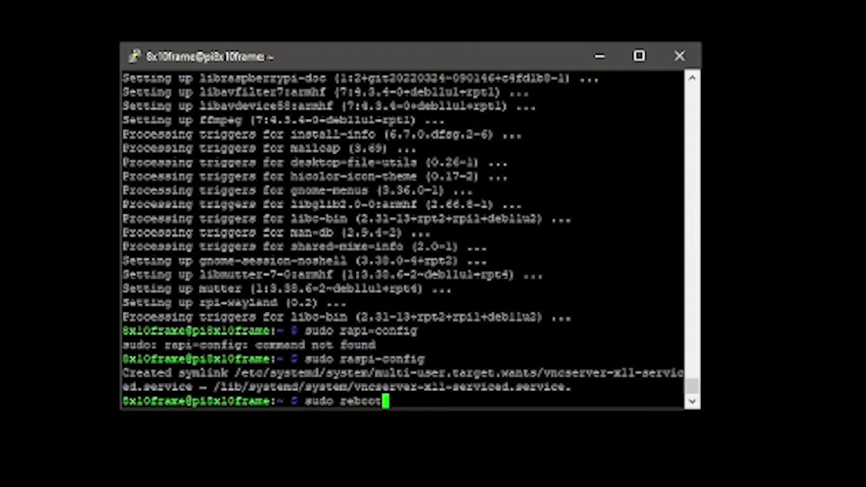
pyautogui.press('Return')
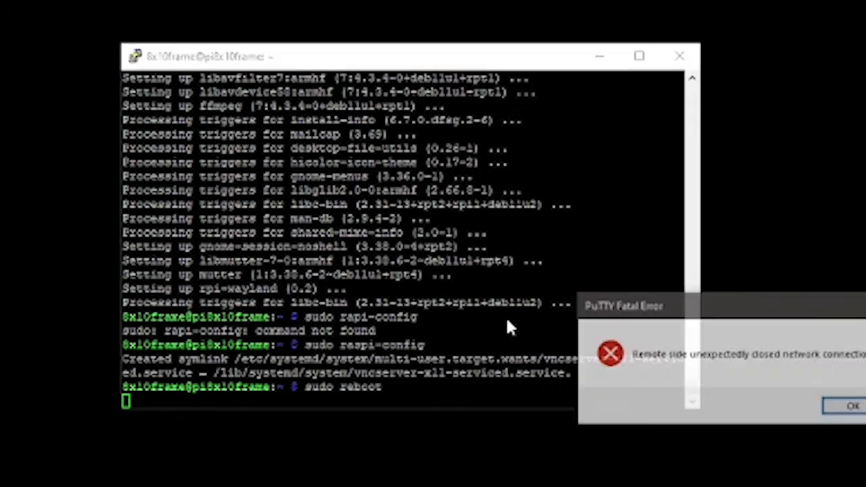
pyautogui.click(847, 407)
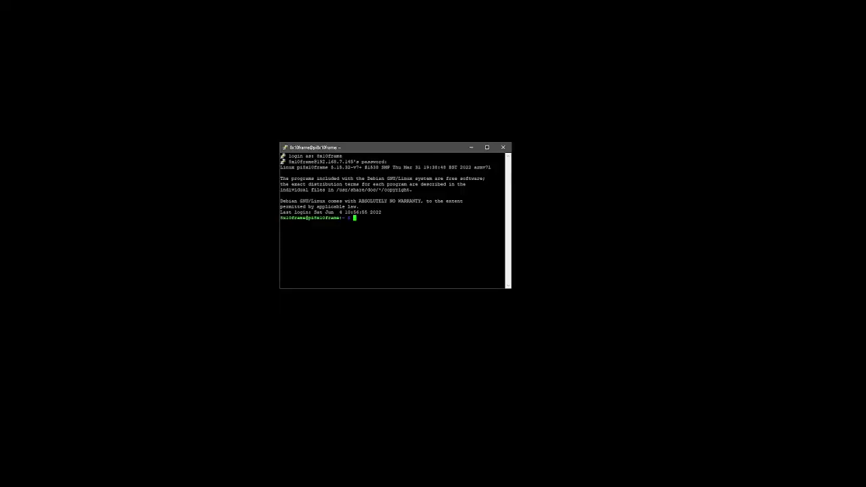
# Install Samba with 'sudo apt install samba', confirming the install prompt
pyautogui.write('sudo apt install samba')
pyautogui.press('Return')
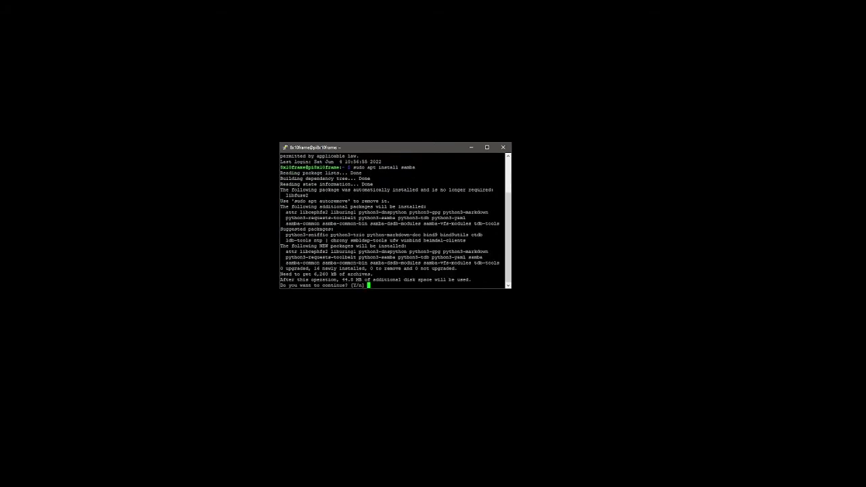
pyautogui.press('Return')
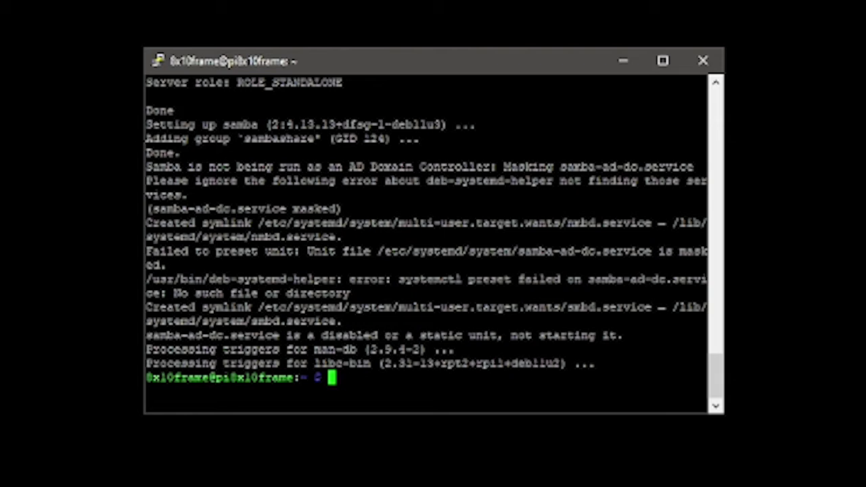
# Open nano on the mistyped /et/samba/smb.conf path, then exit with Ctrl+X
pyautogui.write('sudo nano')
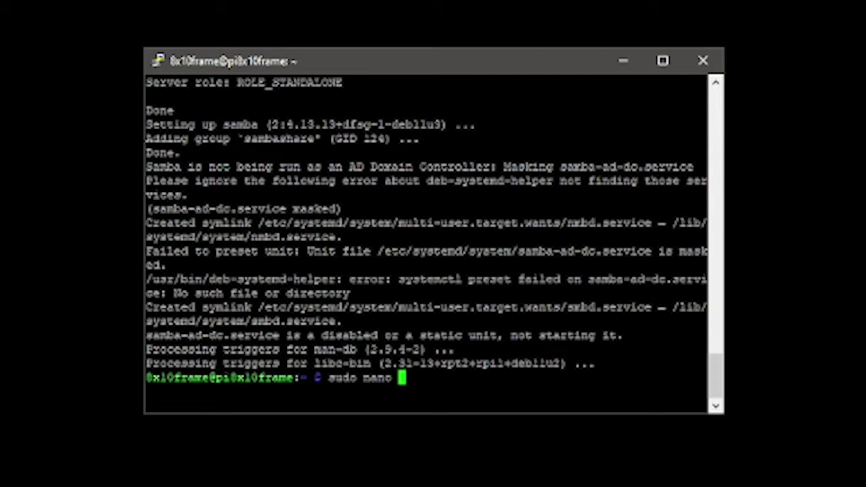
pyautogui.write(' /etc')
pyautogui.write('/')
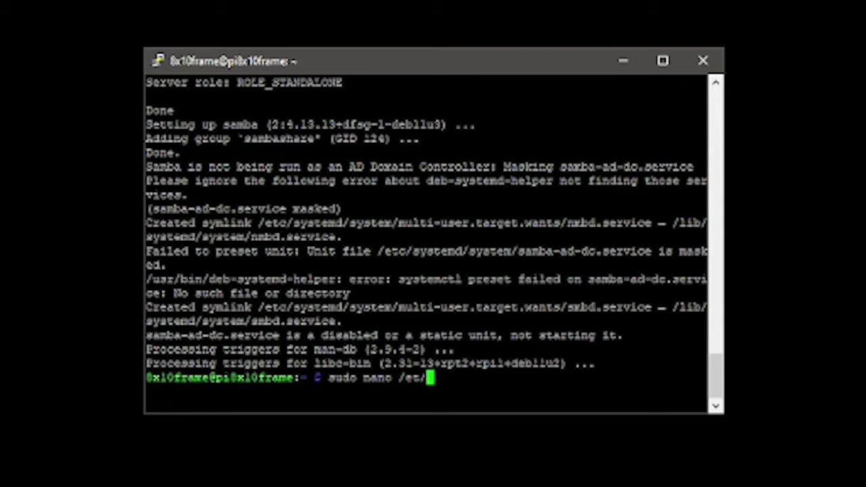
pyautogui.write('samb')
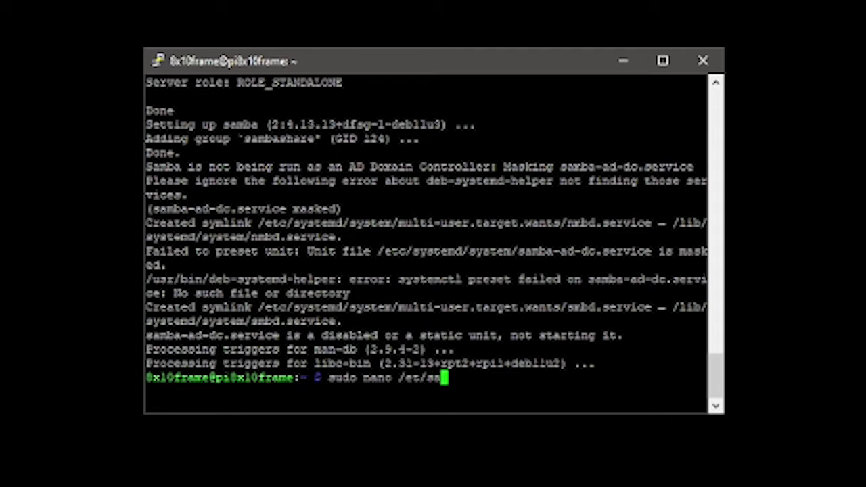
pyautogui.write('a/')
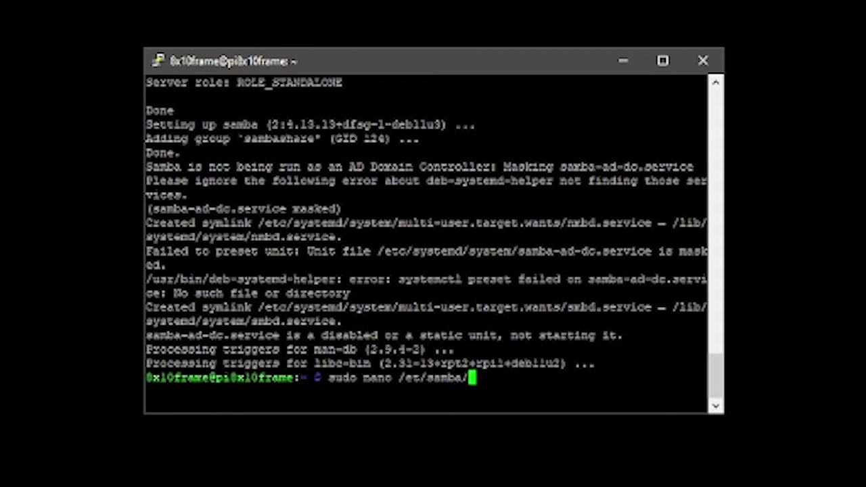
pyautogui.write('smb.con')
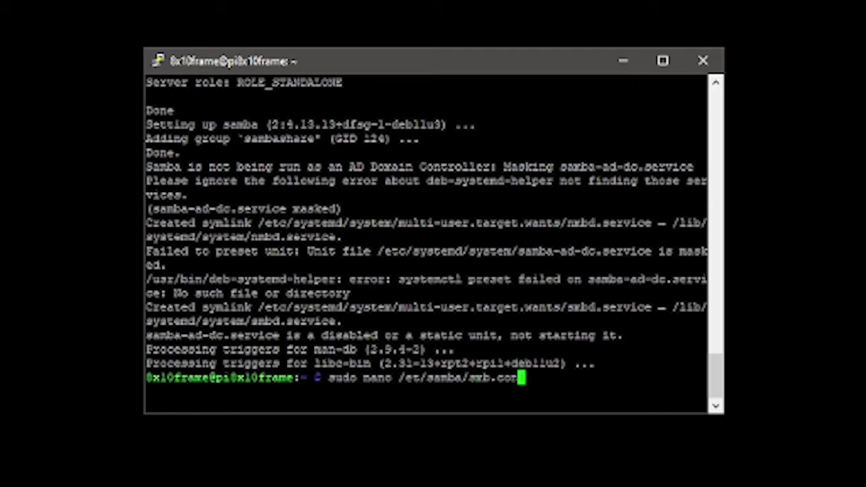
pyautogui.write('f')
pyautogui.press('Return')
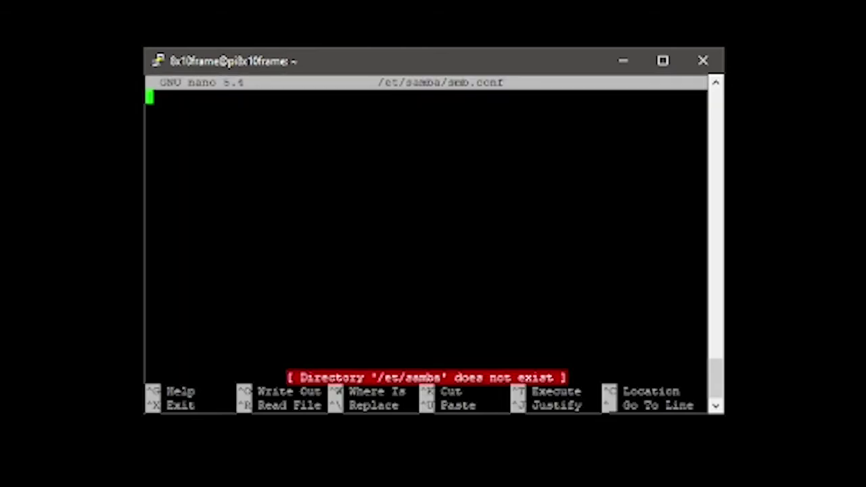
pyautogui.hotkey('ctrl', 'x')
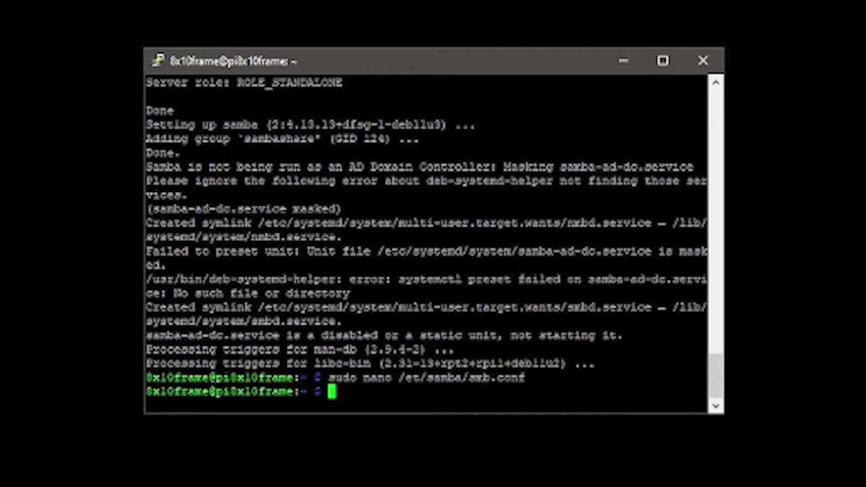
# Retype the command as 'sudo nano /etc/samba/smb.conf'
pyautogui.write('sudo nano ')
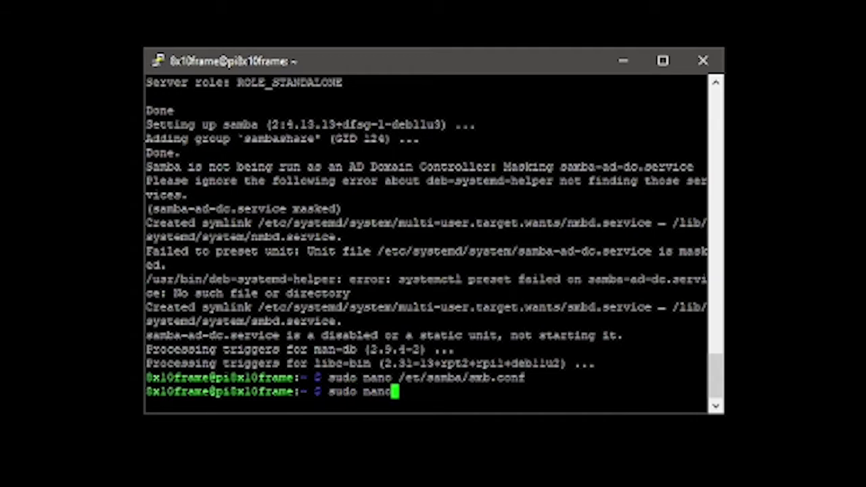
pyautogui.write('/e')
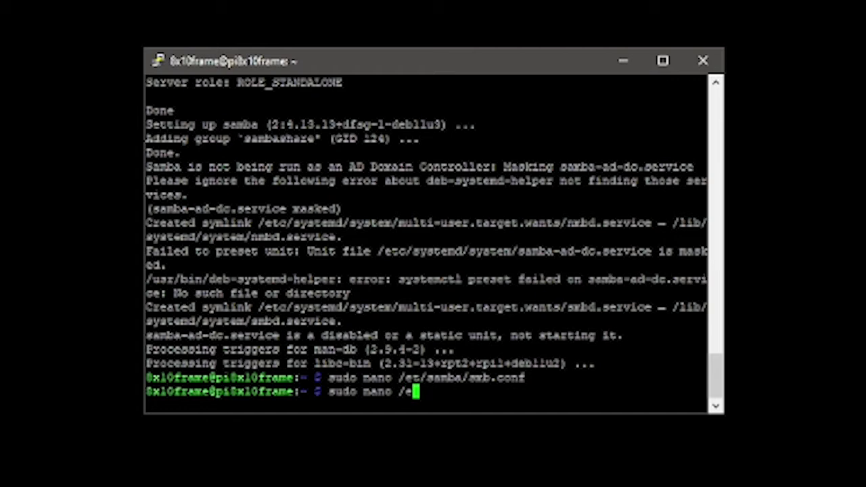
pyautogui.write('tc/samb')
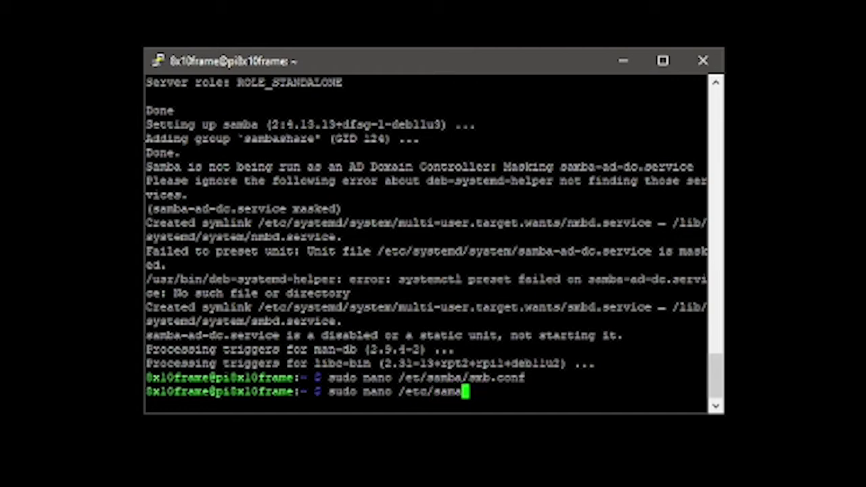
pyautogui.press('BackSpace')
pyautogui.write('ba/s')
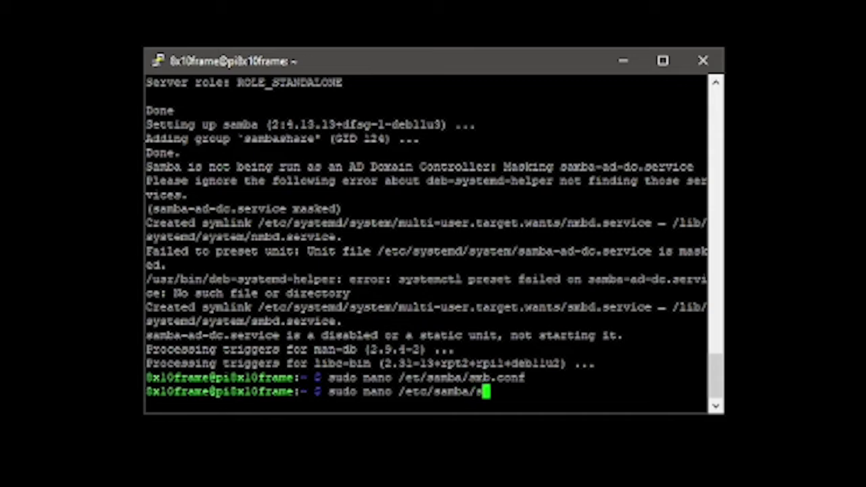
pyautogui.write('mb.con')
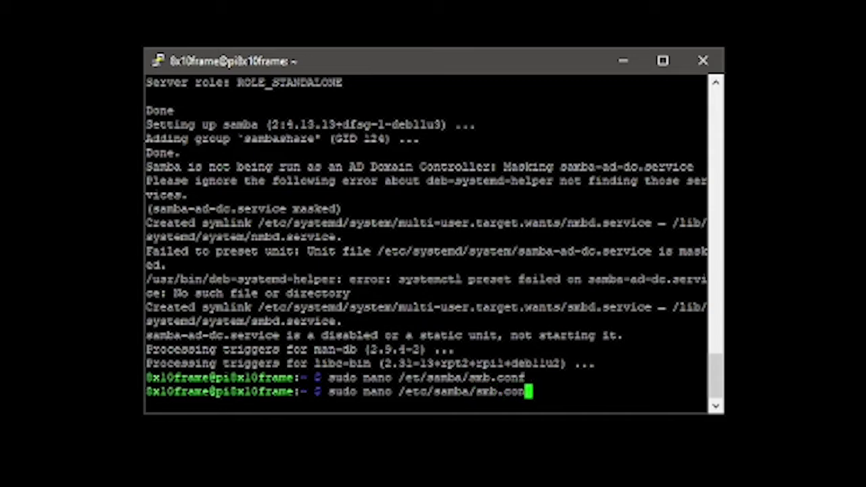
pyautogui.write('f')
# Open /etc/samba/smb.conf in nano and move to the line below workgroup = WORKGROUP
pyautogui.press('Return')
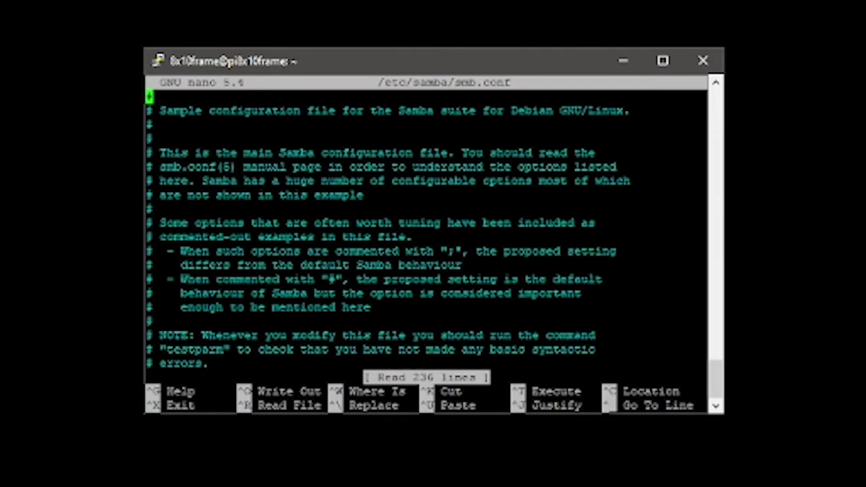
pyautogui.press('Down')
pyautogui.press('Down')
pyautogui.press('Down')
pyautogui.press('Down')
pyautogui.press('Down')
pyautogui.press('Down')
pyautogui.press('Down')
pyautogui.press('Down')
pyautogui.press('Down')
pyautogui.press('Down')
pyautogui.press('Down')
pyautogui.press('Down')
pyautogui.press('Down')
pyautogui.press('Down')
pyautogui.press('Down')
pyautogui.press('Down')
pyautogui.press('Down')
pyautogui.press('Down')
pyautogui.press('Down')
pyautogui.press('Down')
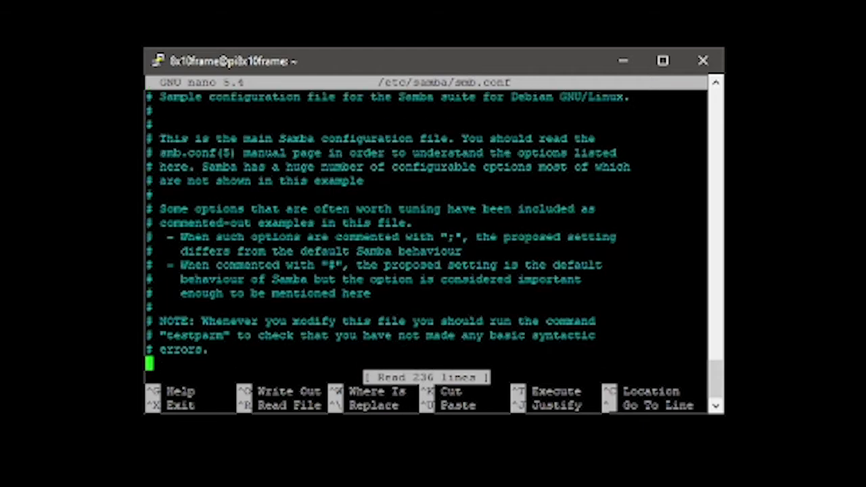
pyautogui.press('Down')
pyautogui.press('Down')
pyautogui.press('Down')
pyautogui.press('Down')
pyautogui.press('Down')
pyautogui.press('Down')
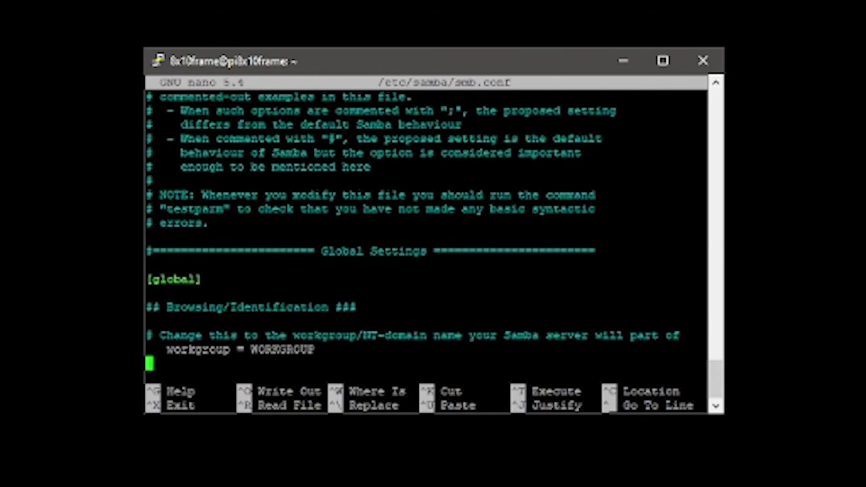
pyautogui.press('Up')
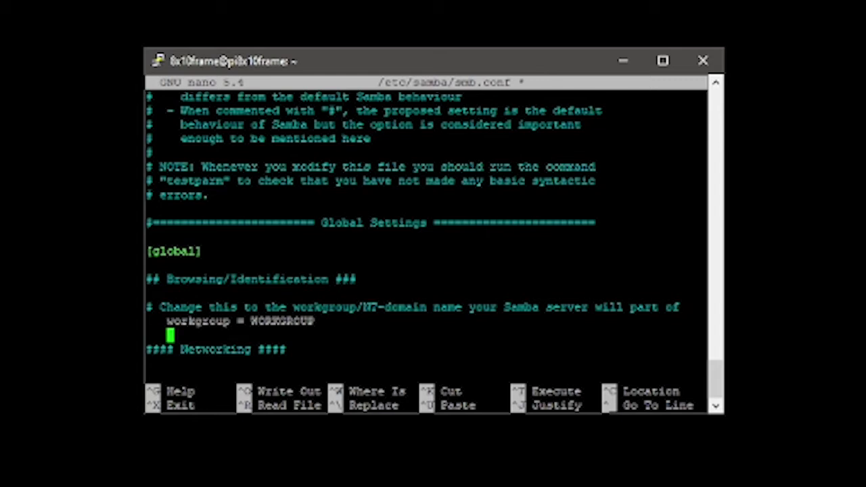
# Add 'security = user' and a 'netbios name = 8x10frame' line under the workgroup setting
pyautogui.write('#')
pyautogui.write('e')
pyautogui.write('curity =')
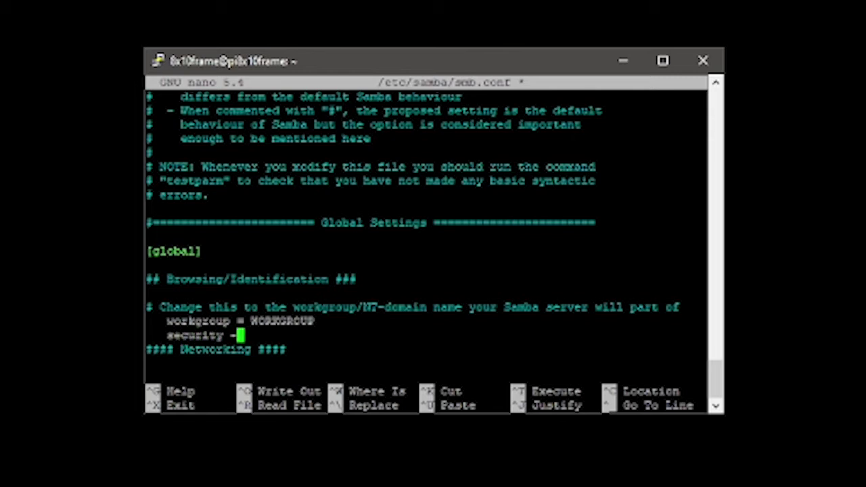
pyautogui.press('BackSpace')
pyautogui.write('0=')
pyautogui.press('BackSpace')
pyautogui.press('BackSpace')
pyautogui.write('= user')
pyautogui.press('Return')
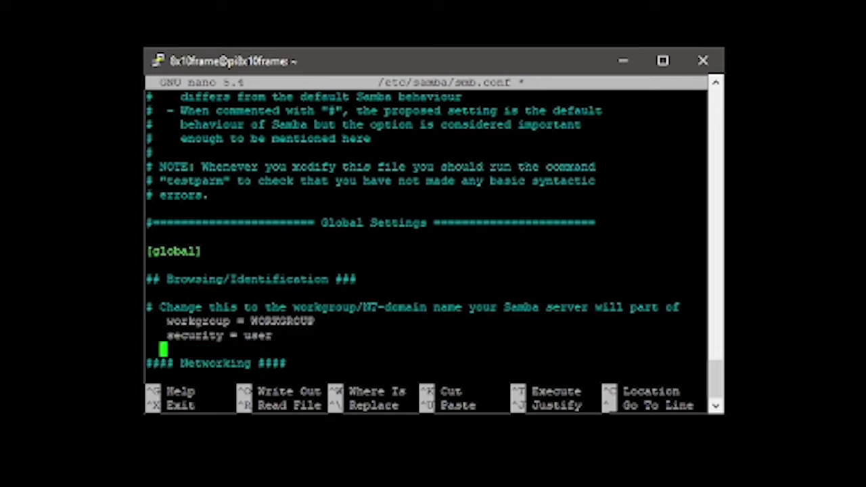
pyautogui.write('netbiors name =')
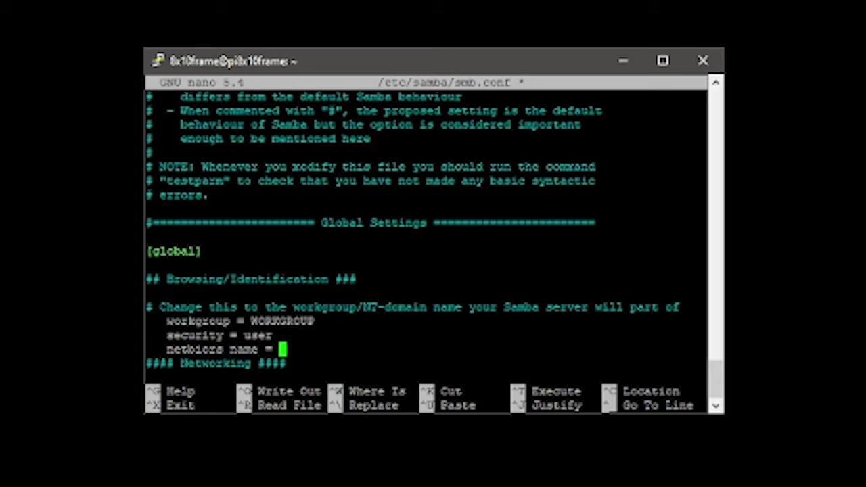
pyautogui.write('8x10frame')
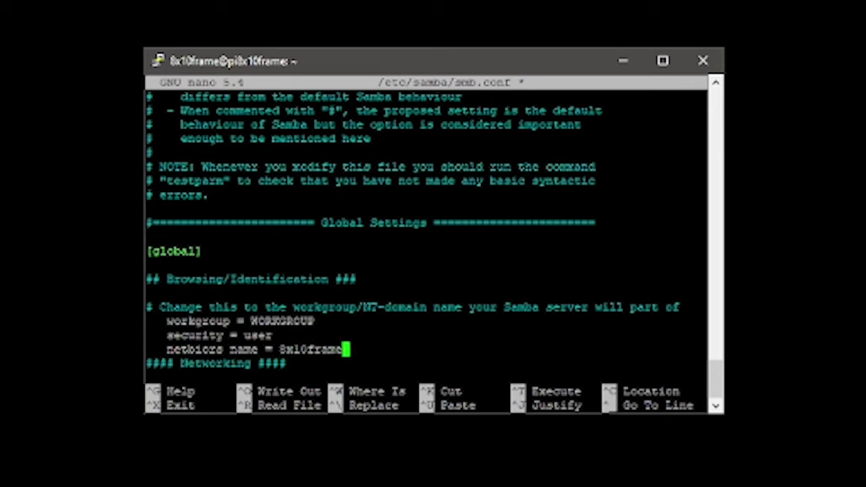
# Scroll down smb.conf past the [homes] and [print$] sections to the blank last line
pyautogui.press('Down')
pyautogui.press('Down')
pyautogui.press('Down')
pyautogui.press('Down')
pyautogui.press('Down')
pyautogui.press('Down')
pyautogui.press('Down')
pyautogui.press('Down')
pyautogui.press('Down')
pyautogui.press('Down')
pyautogui.press('Down')
pyautogui.press('Down')
pyautogui.press('Down')
pyautogui.press('Down')
pyautogui.press('Down')
pyautogui.press('Down')
pyautogui.press('Down')
pyautogui.press('Down')
pyautogui.press('Down')
pyautogui.press('Down')
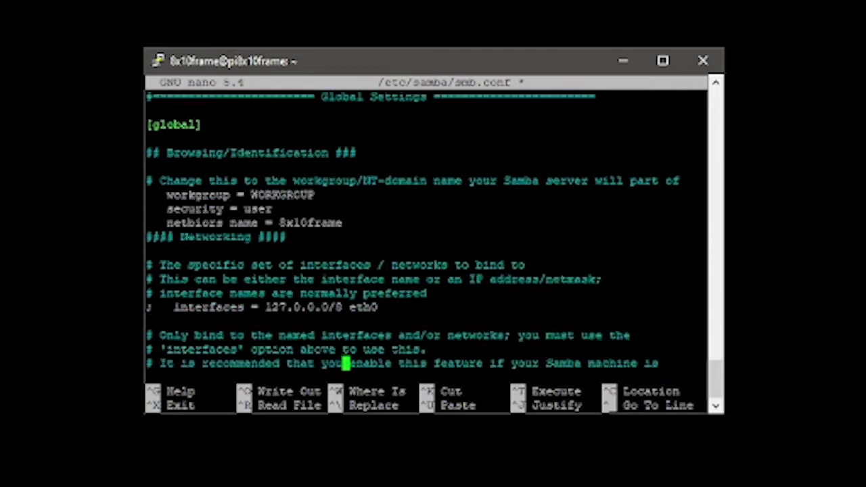
pyautogui.press('Down')
pyautogui.press('Down')
pyautogui.press('Down')
pyautogui.press('Down')
pyautogui.press('Down')
pyautogui.press('Down')
pyautogui.press('Down')
pyautogui.press('Down')
pyautogui.press('Down')
pyautogui.press('Down')
pyautogui.press('Down')
pyautogui.press('Down')
pyautogui.press('Down')
pyautogui.press('Down')
pyautogui.press('Down')
pyautogui.press('Down')
pyautogui.press('Down')
pyautogui.press('Down')
pyautogui.press('Down')
pyautogui.press('Down')
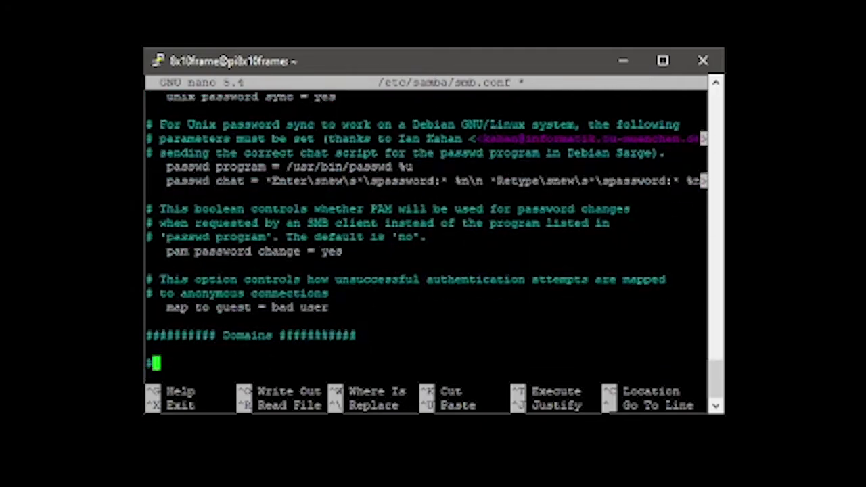
pyautogui.press('Down')
pyautogui.press('Down')
pyautogui.press('Down')
pyautogui.press('Down')
pyautogui.press('Down')
pyautogui.press('Down')
pyautogui.press('Down')
pyautogui.press('Down')
pyautogui.press('Down')
pyautogui.press('Down')
pyautogui.press('Down')
pyautogui.press('Down')
pyautogui.press('Down')
pyautogui.press('Down')
pyautogui.press('Down')
pyautogui.press('Down')
pyautogui.press('Down')
pyautogui.press('Down')
pyautogui.press('Down')
pyautogui.press('Down')
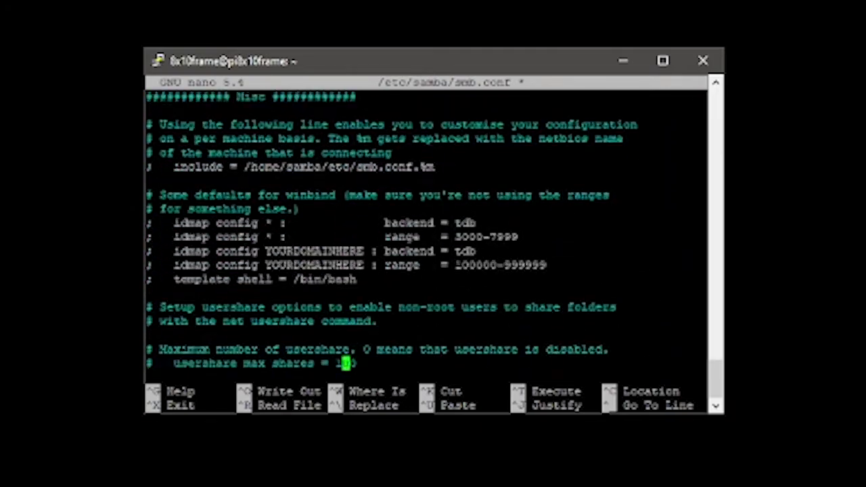
pyautogui.press('Up')
pyautogui.press('Up')
pyautogui.press('Up')
pyautogui.press('Up')
pyautogui.press('Up')
pyautogui.press('Up')
pyautogui.press('Up')
pyautogui.press('Up')
pyautogui.press('Up')
pyautogui.press('Up')
pyautogui.press('Up')
pyautogui.press('Up')
pyautogui.press('Up')
pyautogui.press('Up')
pyautogui.press('Up')
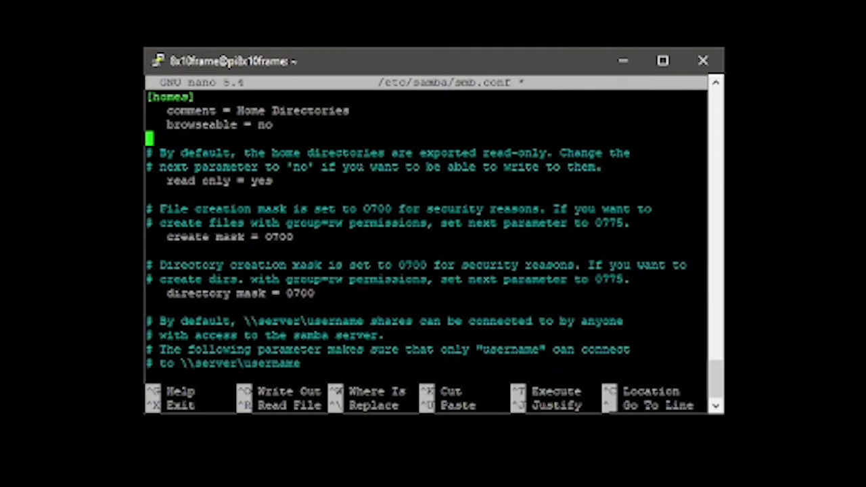
pyautogui.press('Down')
pyautogui.press('Down')
pyautogui.press('Down')
pyautogui.press('Down')
pyautogui.press('Down')
pyautogui.press('Down')
pyautogui.press('Down')
pyautogui.press('Down')
pyautogui.press('Down')
pyautogui.press('Down')
pyautogui.press('Down')
pyautogui.press('Down')
pyautogui.press('Down')
pyautogui.press('Down')
pyautogui.press('Down')
pyautogui.press('Down')
pyautogui.press('Down')
pyautogui.press('Down')
pyautogui.press('Down')
pyautogui.press('Down')
pyautogui.press('Down')
pyautogui.press('Down')
pyautogui.press('Down')
pyautogui.press('Down')
pyautogui.press('Down')
pyautogui.press('Down')
pyautogui.press('Down')
pyautogui.press('Down')
pyautogui.press('Down')
pyautogui.press('Down')
pyautogui.press('Down')
pyautogui.press('Down')
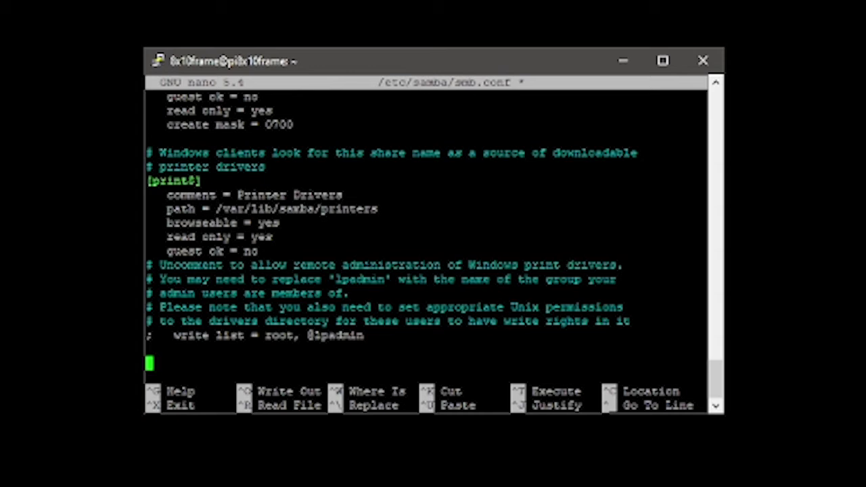
# Start a [8x10frame] share with public, browseable and writeable = yes and path /home/8x10frame
pyautogui.write('[8x1')
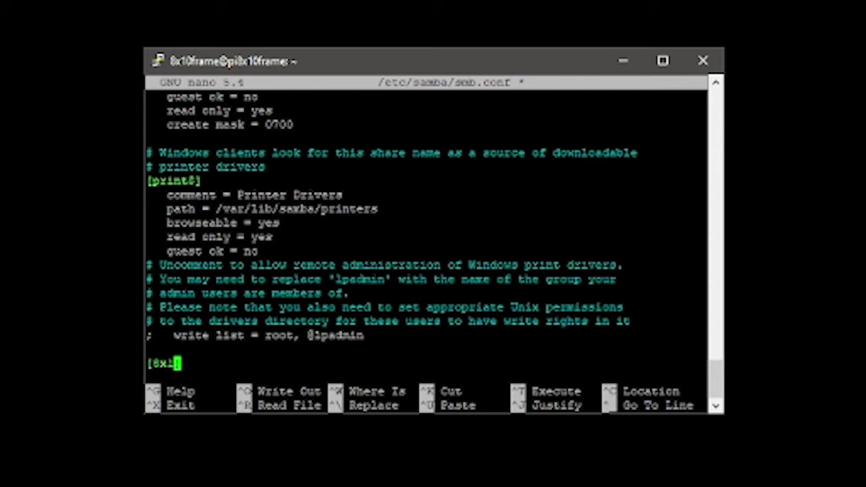
pyautogui.write('0frm')
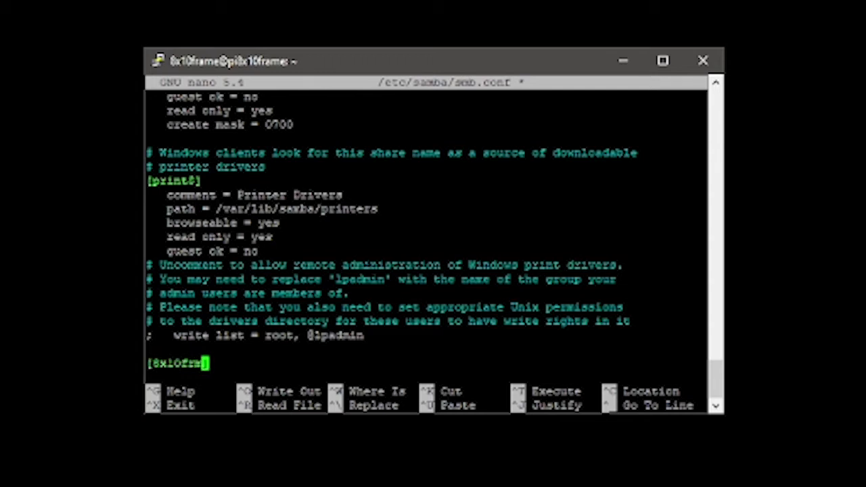
pyautogui.write('me]')
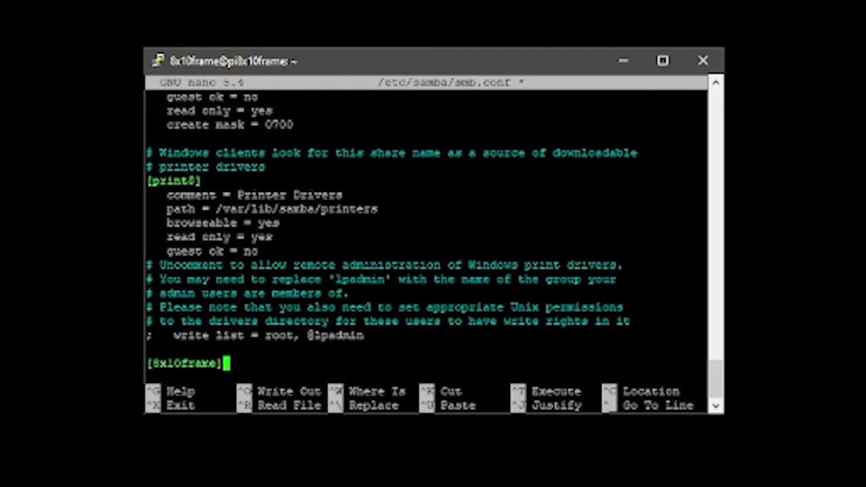
pyautogui.press('Return')
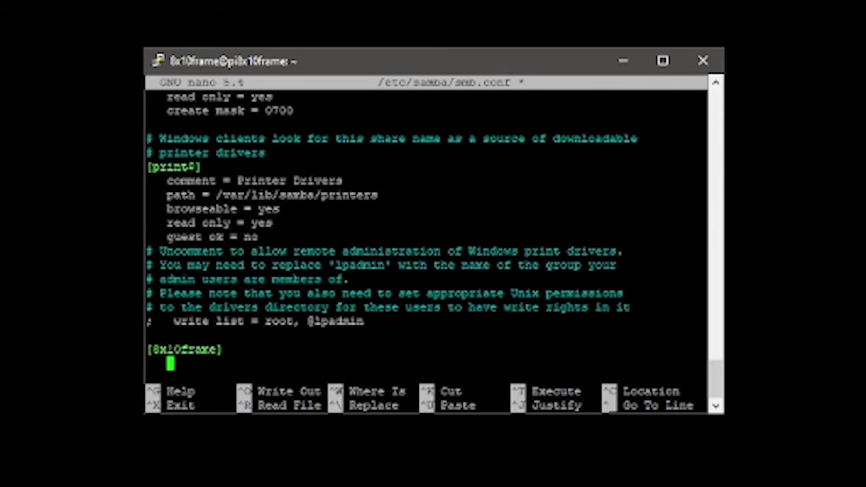
pyautogui.write('public')
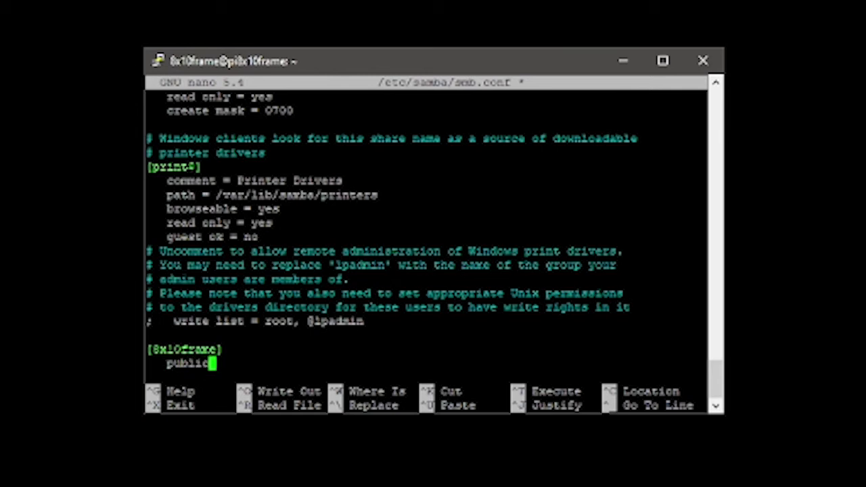
pyautogui.write(' = yes')
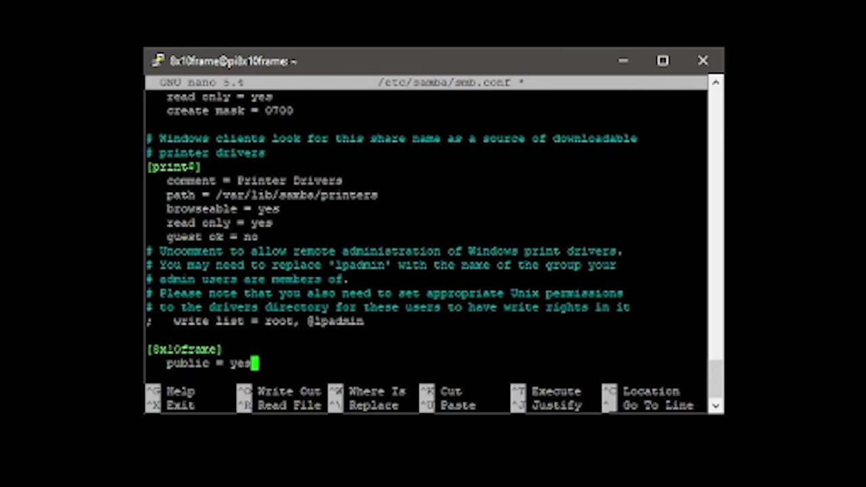
pyautogui.press('Return')
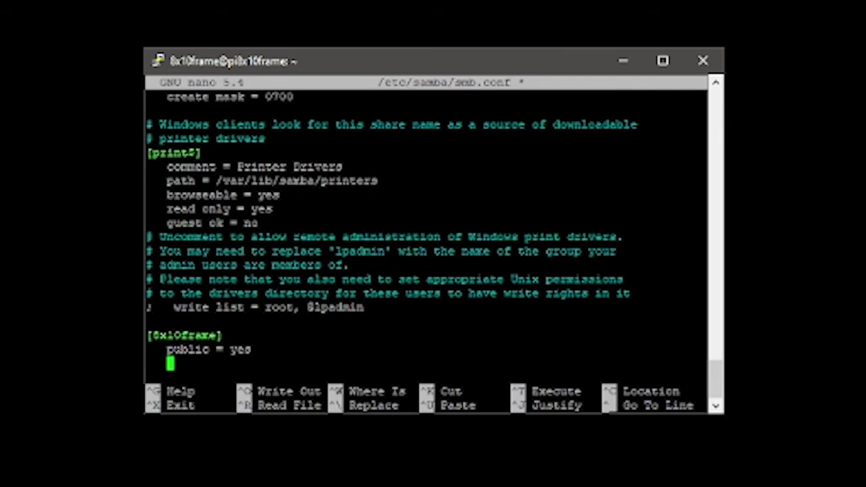
pyautogui.write('bro')
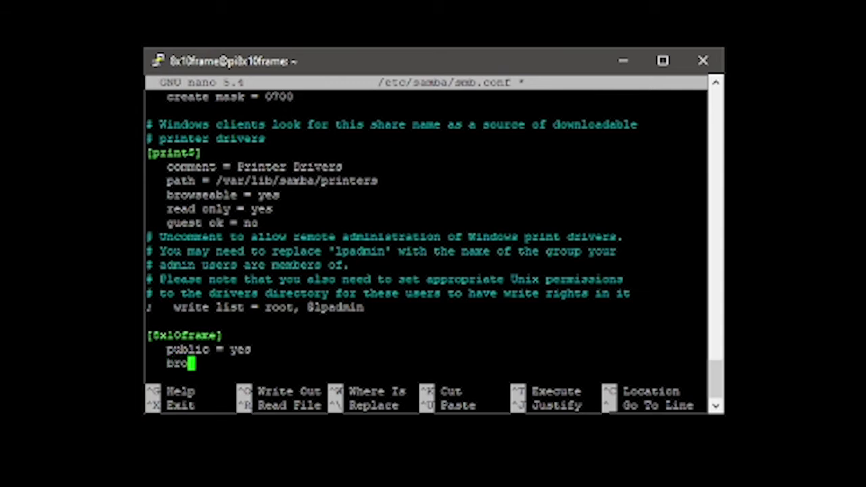
pyautogui.write('wse')
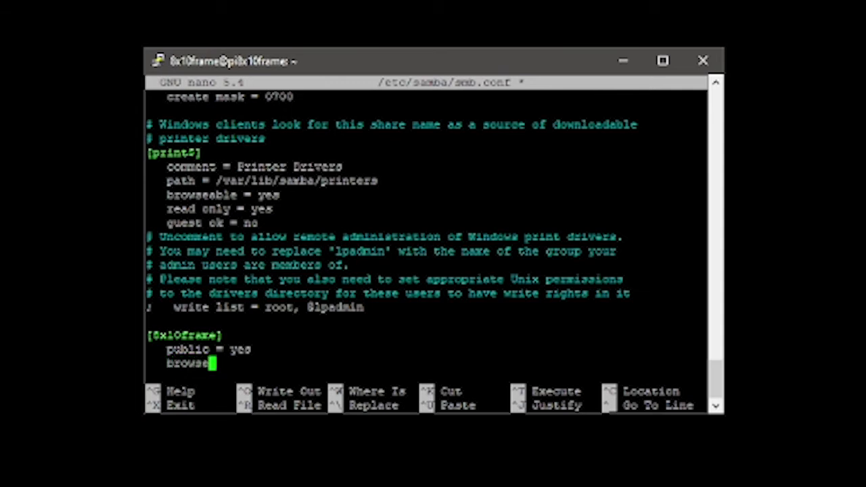
pyautogui.write('able = yes')
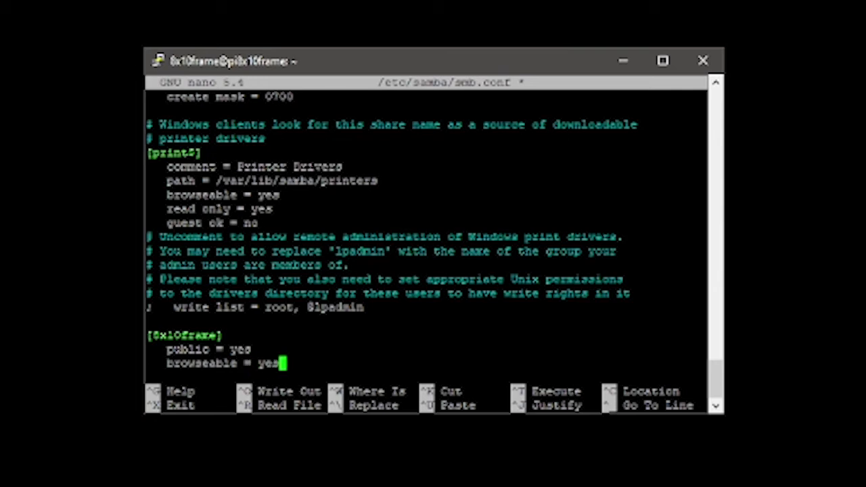
pyautogui.press('Return')
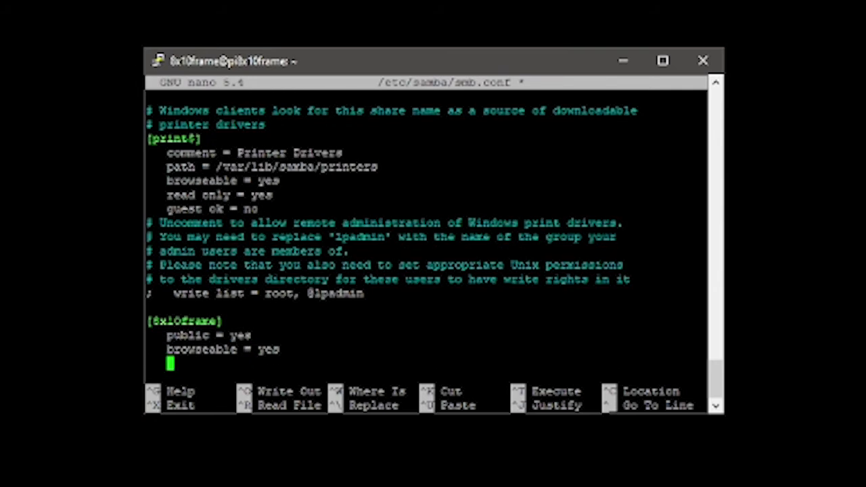
pyautogui.write('writeab')
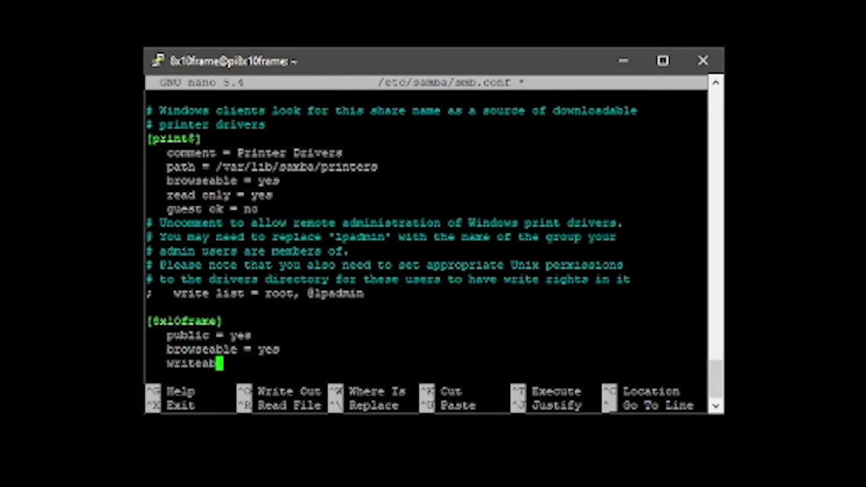
pyautogui.write('le = yes')
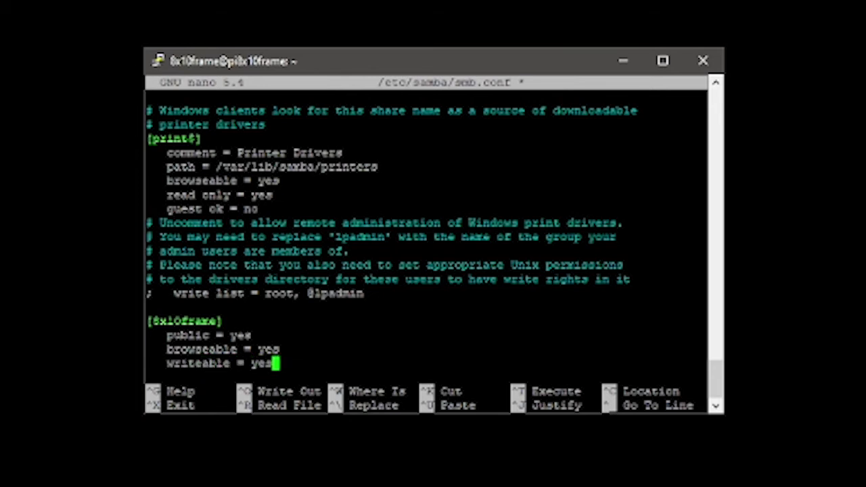
pyautogui.press('Return')
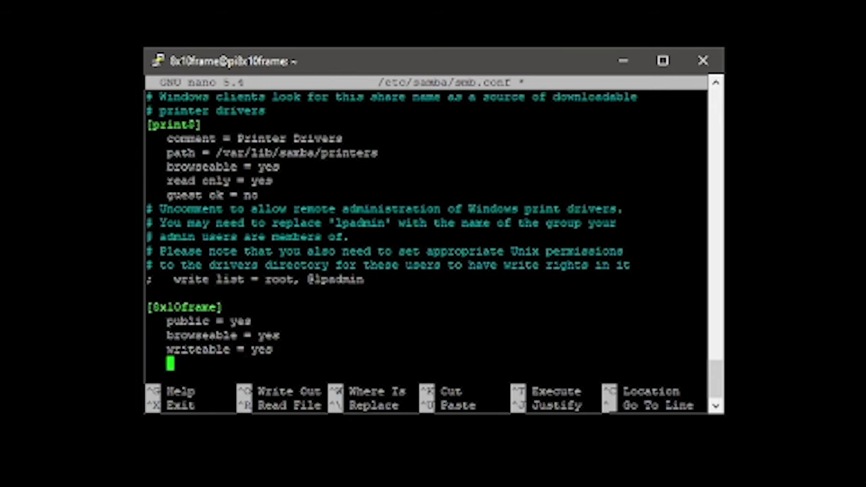
pyautogui.write('path = ')
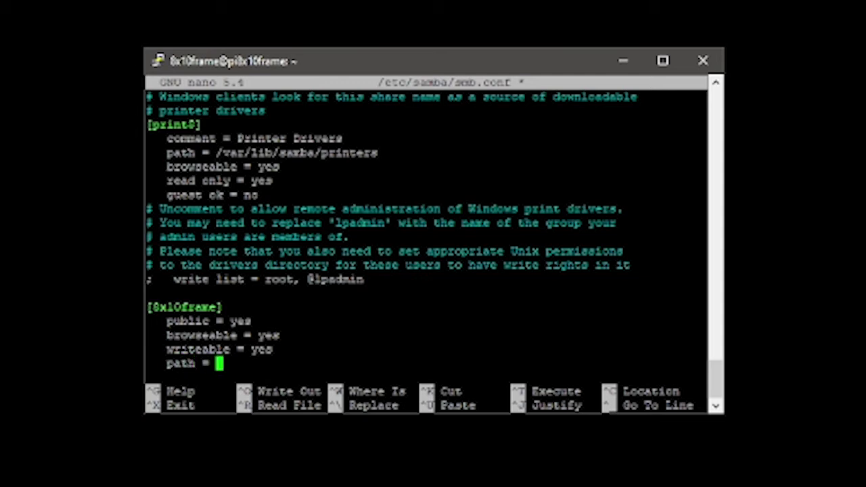
pyautogui.write('/home')
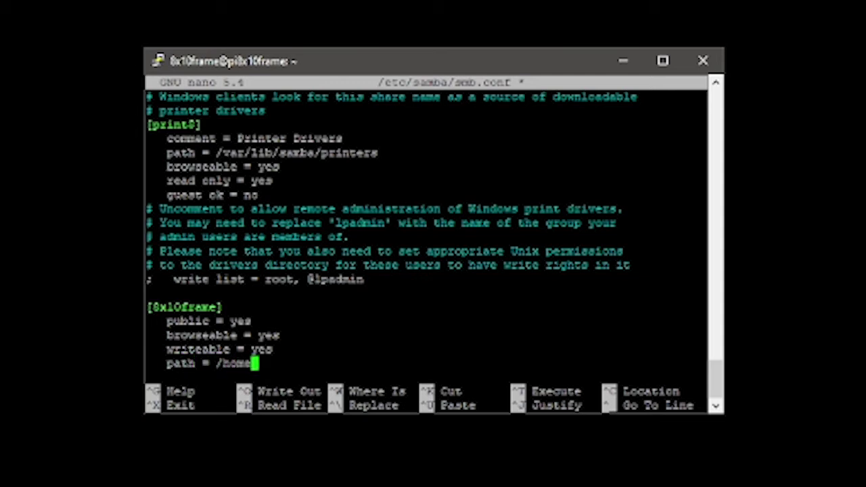
pyautogui.write('/8x1')
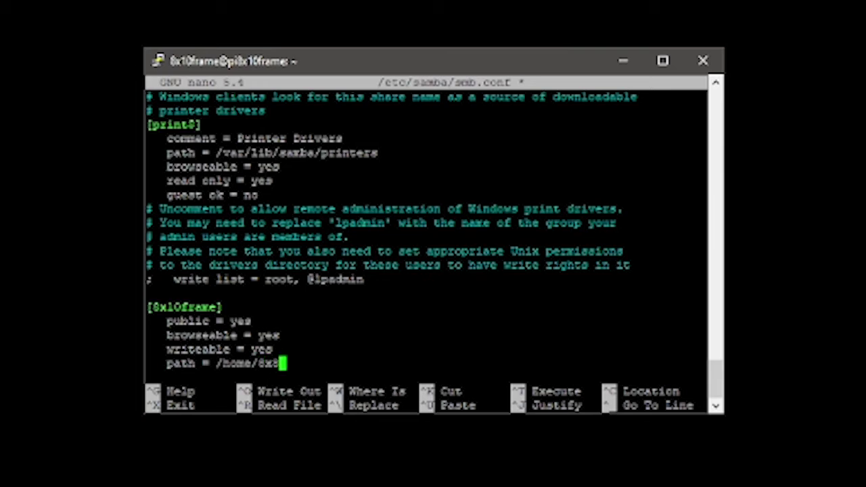
pyautogui.write('0frame')
pyautogui.press('Left')
pyautogui.press('Left')
pyautogui.press('Left')
pyautogui.press('Left')
pyautogui.press('Left')
pyautogui.press('Left')
pyautogui.press('Left')
pyautogui.press('Left')
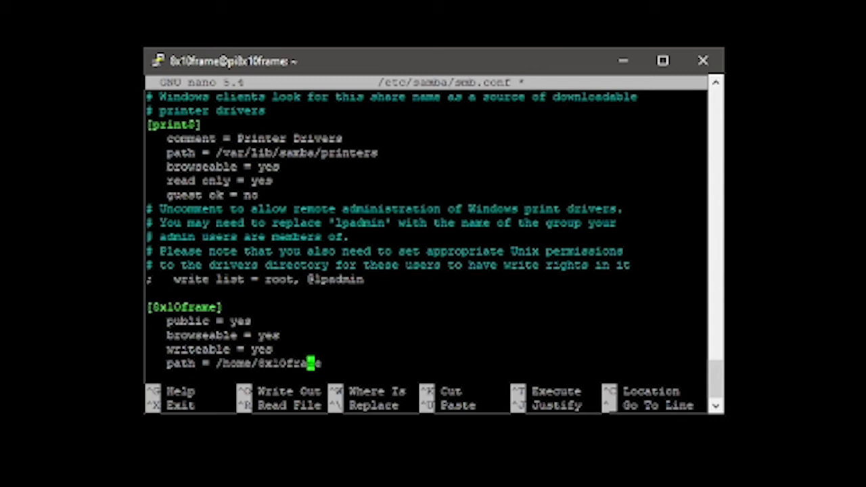
pyautogui.press('Right')
pyautogui.press('Right')
pyautogui.press('Right')
pyautogui.press('Right')
pyautogui.press('Right')
pyautogui.press('Right')
pyautogui.press('Right')
pyautogui.press('Right')
pyautogui.press('Return')
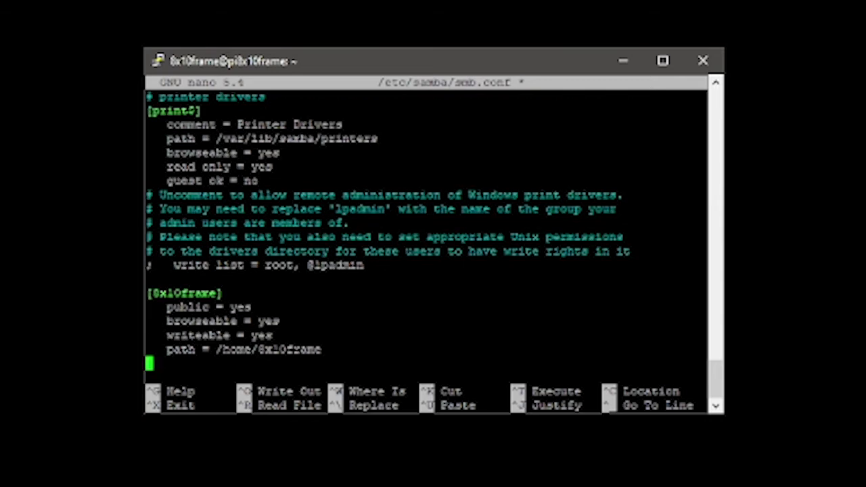
# Add 'guest ok = yes', 'create mask = 0777' and 'comment = 8x10 frame' to the share
pyautogui.write('guest =')
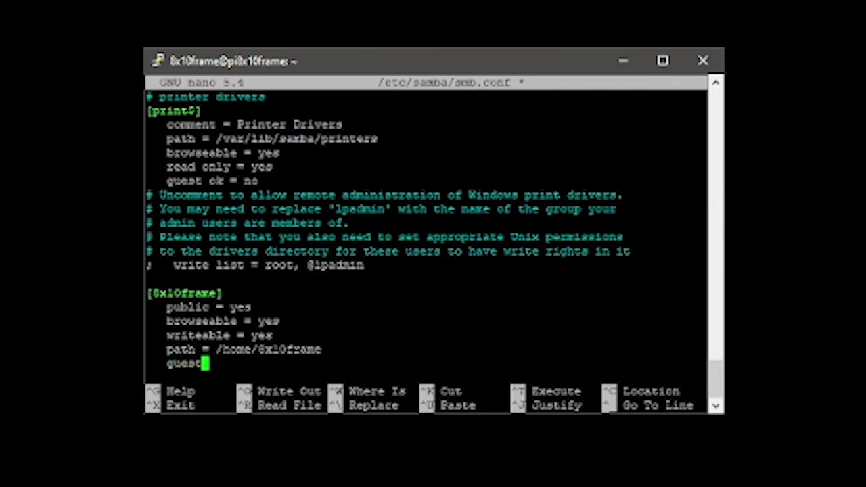
pyautogui.press('BackSpace')
pyautogui.press('BackSpace')
pyautogui.write('ok =')
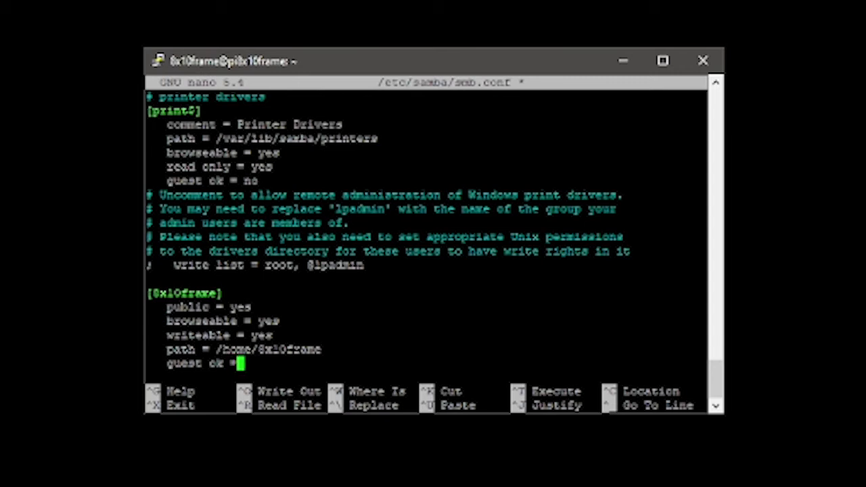
pyautogui.write(' yes')
pyautogui.press('Return')
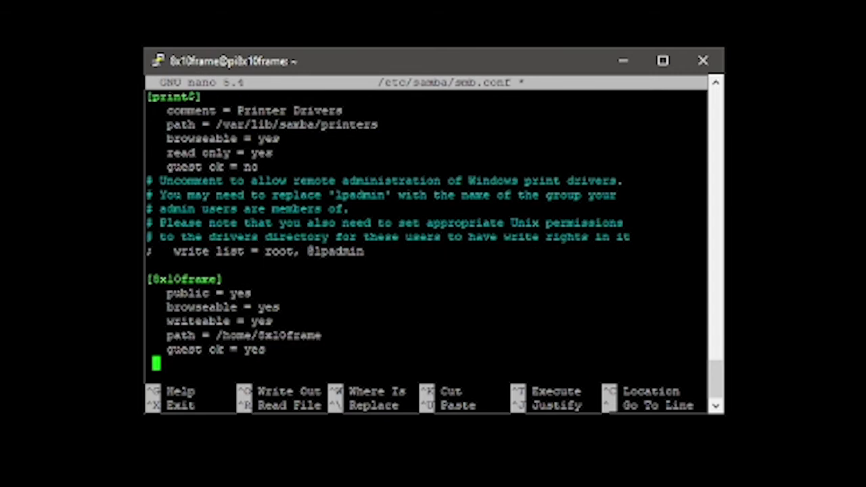
pyautogui.write('crea')
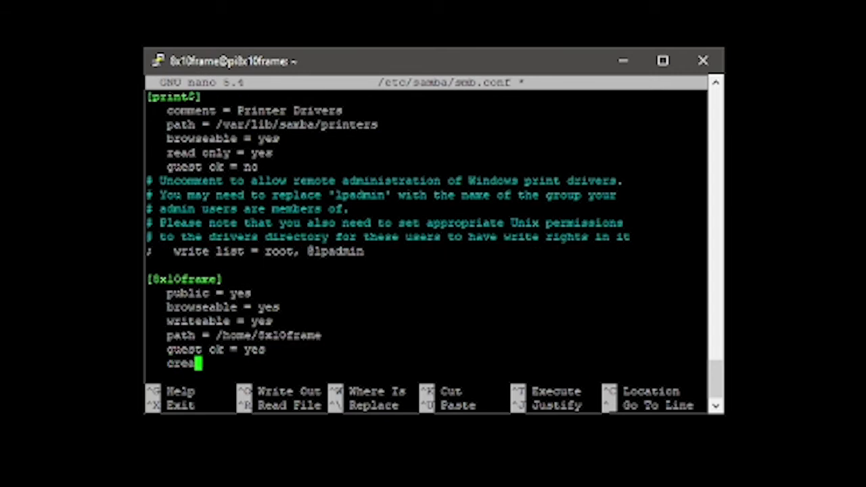
pyautogui.write('t mask = ')
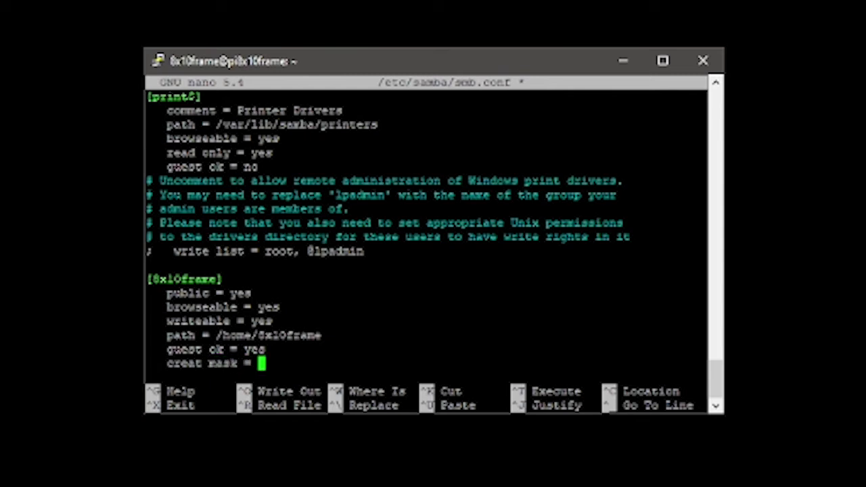
pyautogui.write('0777')
pyautogui.press('Return')
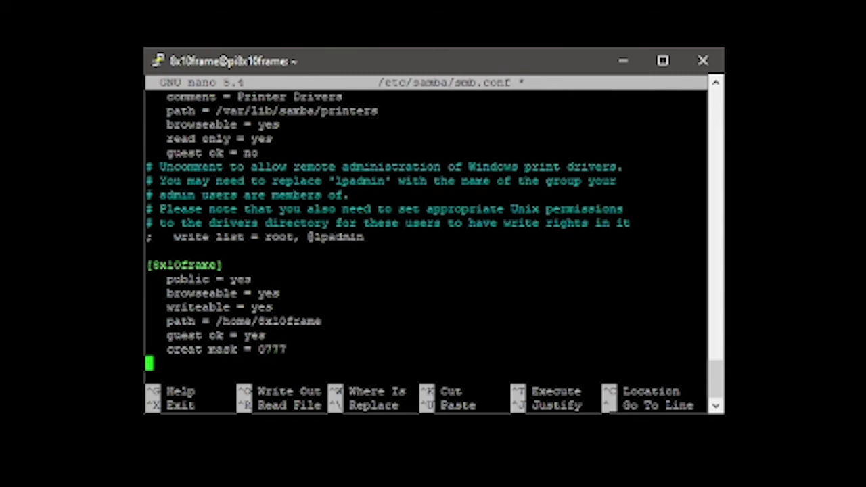
pyautogui.press('Up')
pyautogui.press('Right')
pyautogui.press('Right')
pyautogui.press('Right')
pyautogui.press('Right')
pyautogui.press('Right')
pyautogui.press('Right')
pyautogui.press('Right')
pyautogui.press('Right')
pyautogui.write('e')
pyautogui.press('Down')
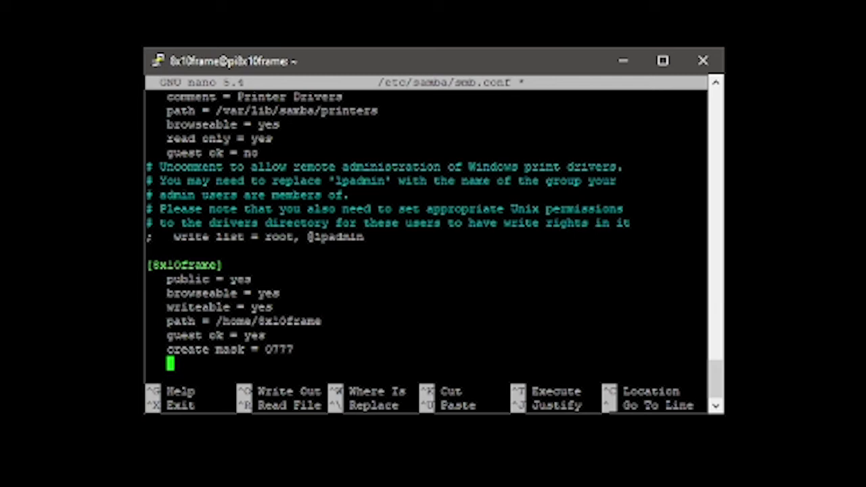
pyautogui.write('comment ')
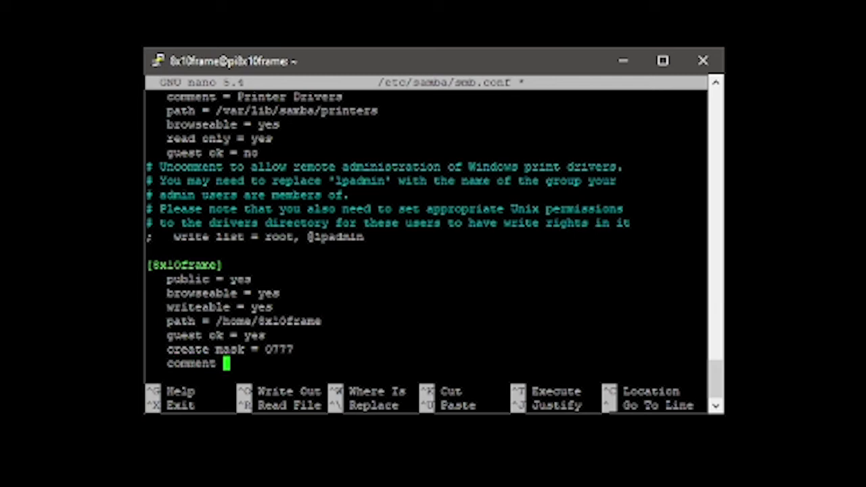
pyautogui.write('= samb')
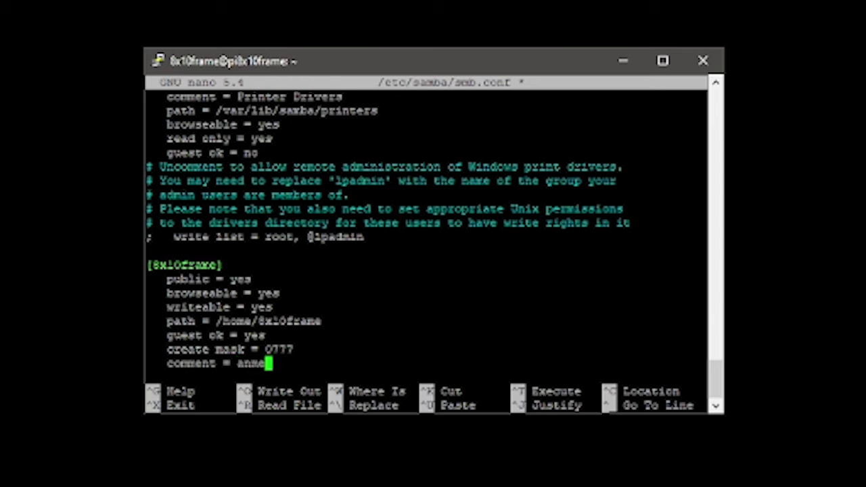
pyautogui.press('BackSpace')
pyautogui.press('BackSpace')
pyautogui.press('BackSpace')
pyautogui.press('BackSpace')
pyautogui.write('8')
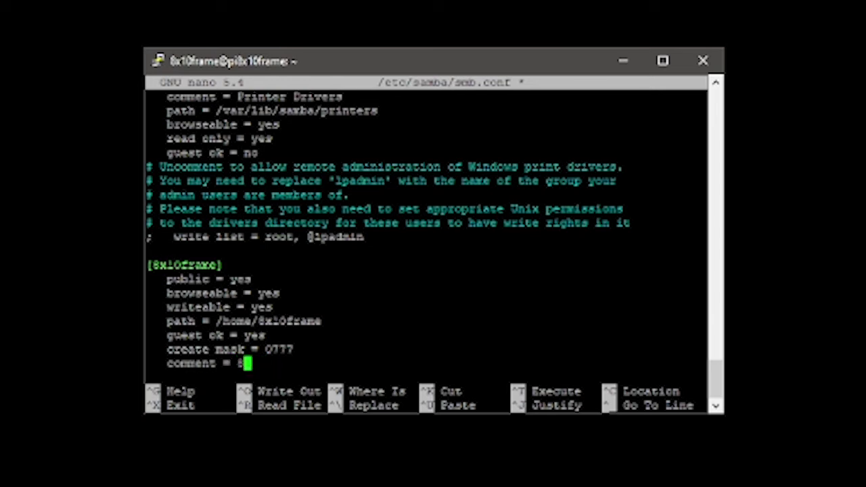
pyautogui.write('x10')
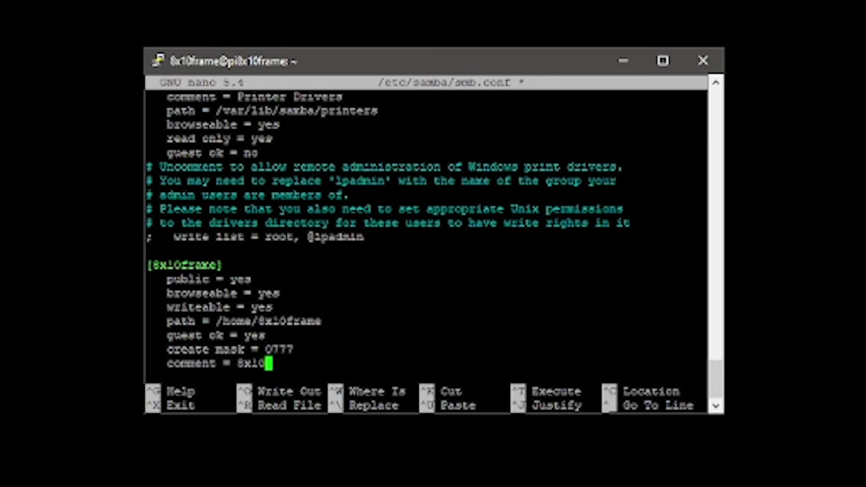
pyautogui.write(' frame')
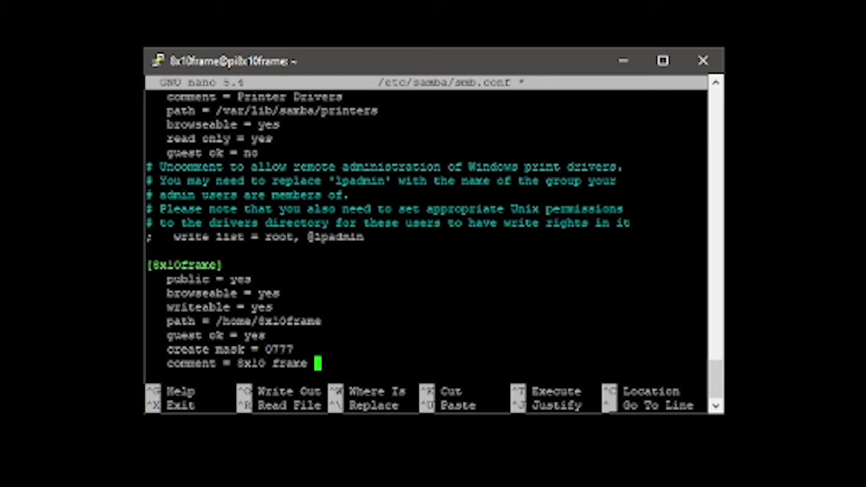
pyautogui.press('Return')
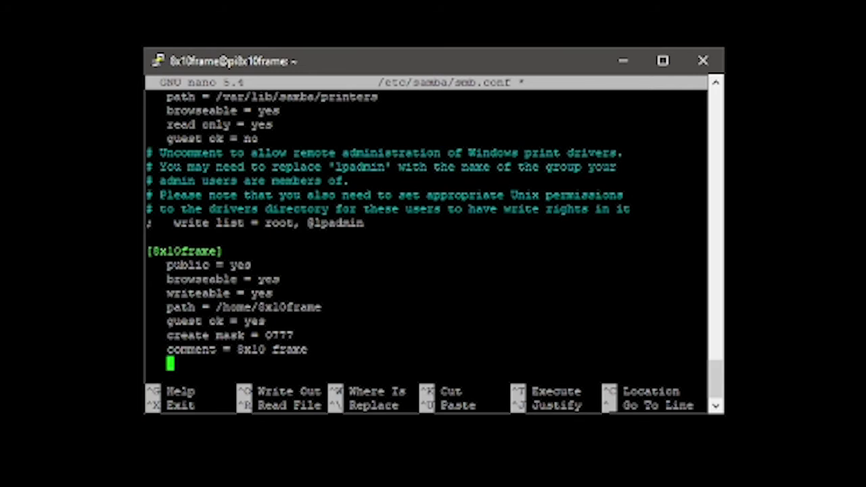
# Add guest account 8x10frame, 'force user = 8x10frame' and 'directory mode = 0777'
pyautogui.write('gues')
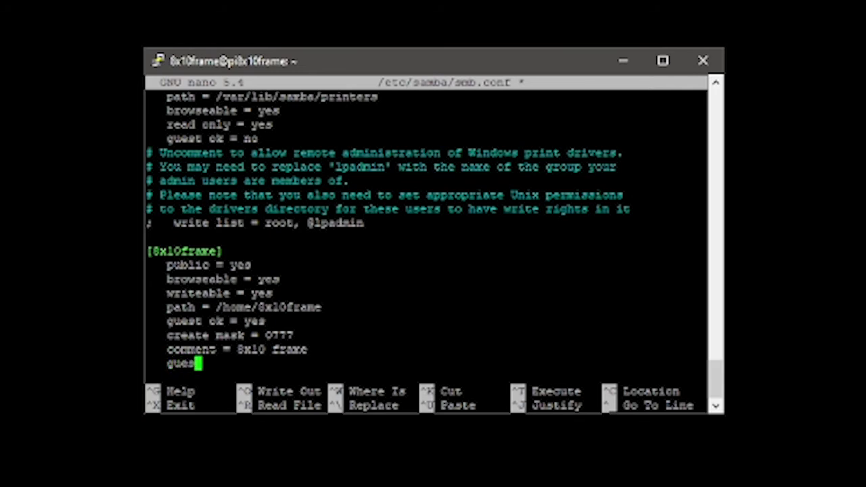
pyautogui.write('t account ')
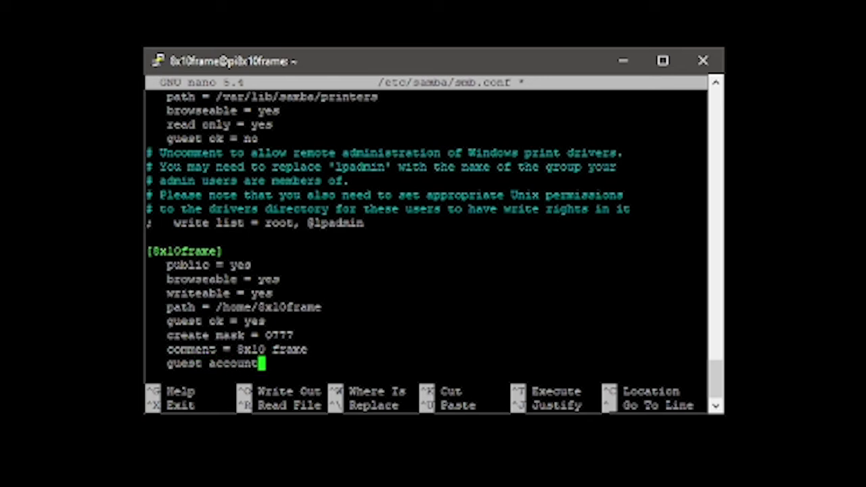
pyautogui.write('= 8x10frame')
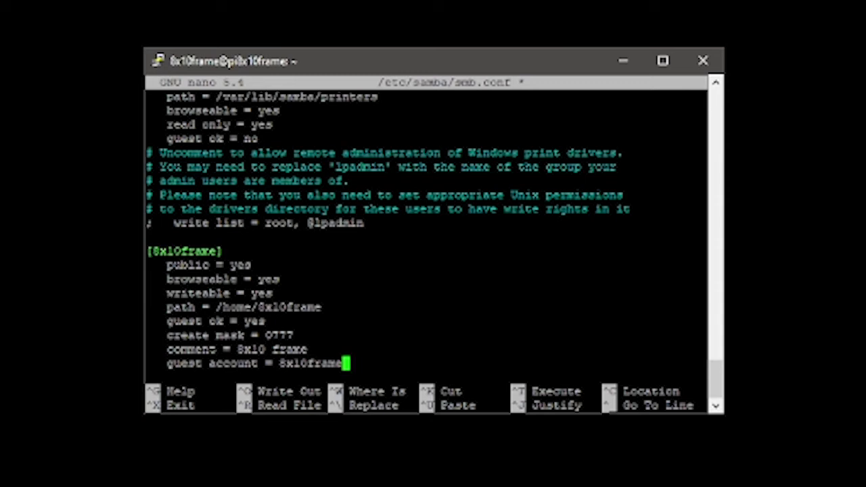
pyautogui.press('Return')
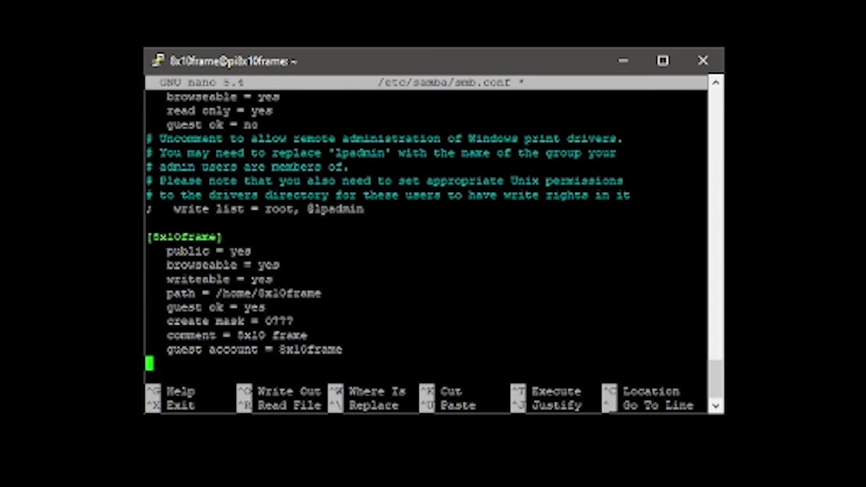
pyautogui.write('forc')
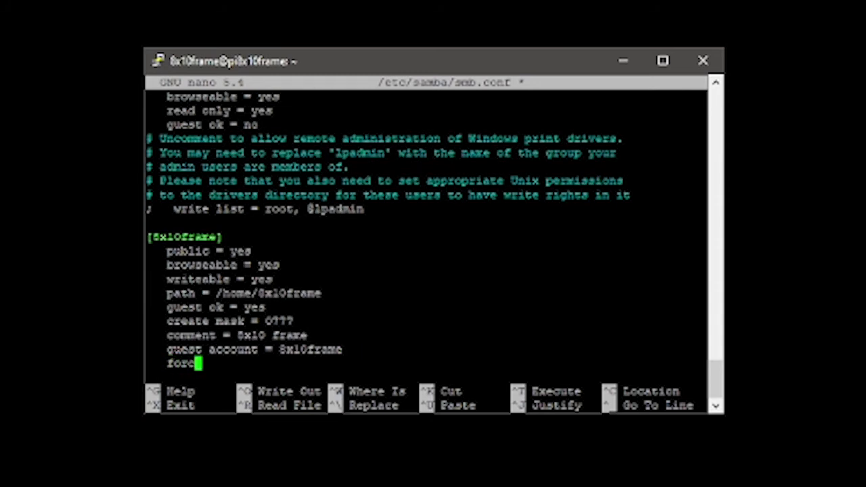
pyautogui.write('e user =')
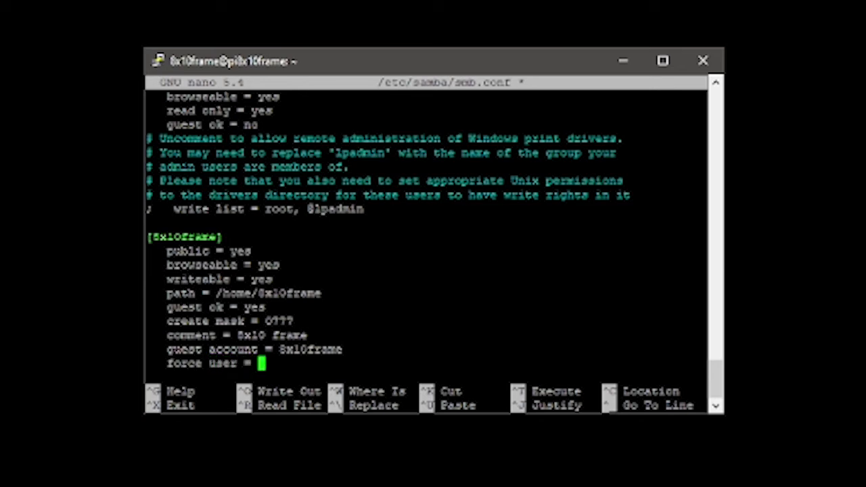
pyautogui.write(' u')
pyautogui.press('BackSpace')
pyautogui.write('8x10frame')
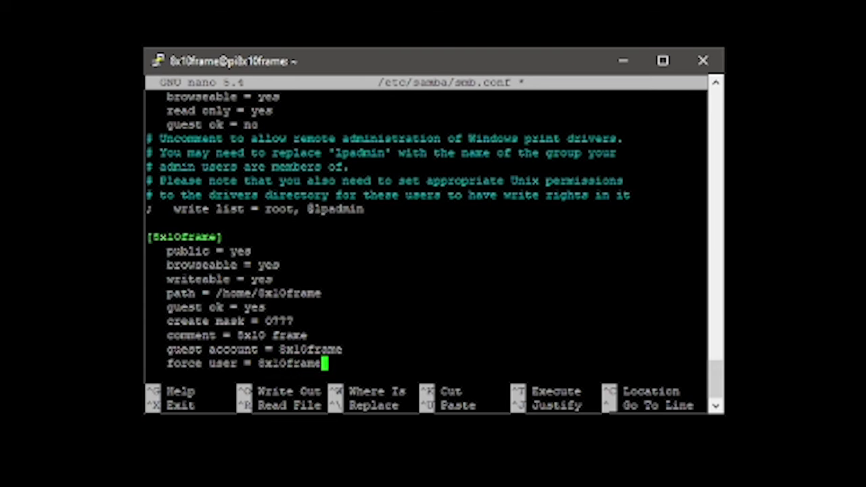
pyautogui.press('Return')
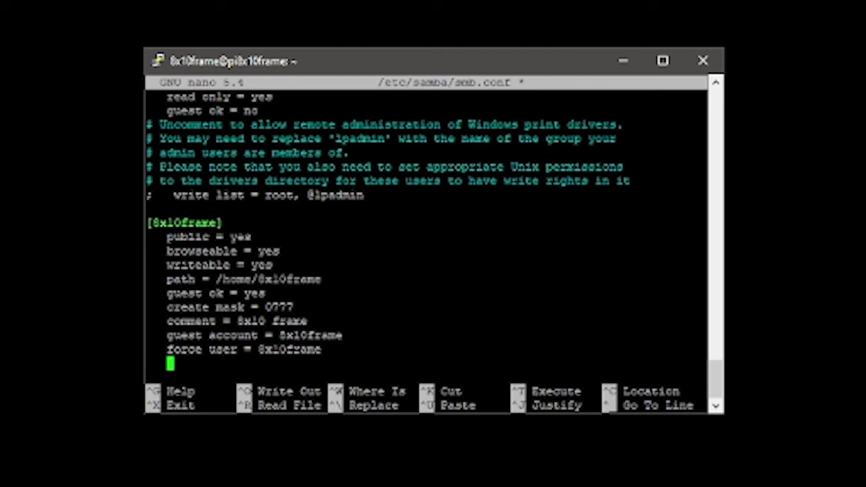
pyautogui.write('directory mo')
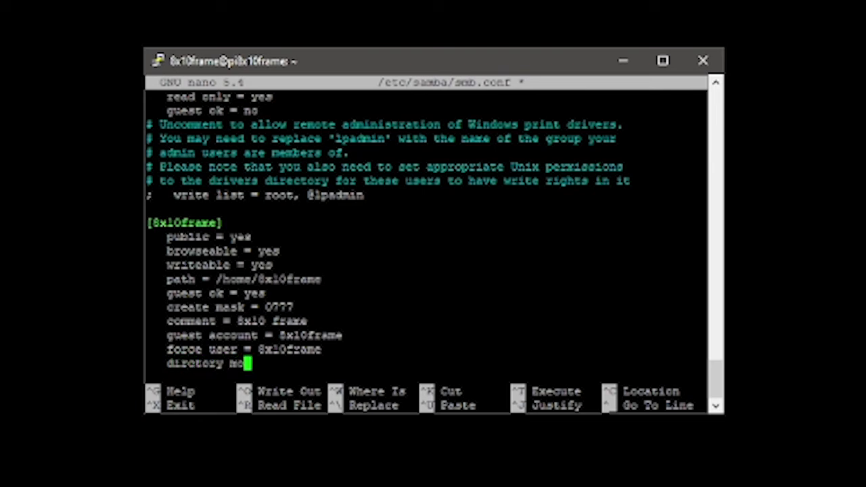
pyautogui.write('de = 0')
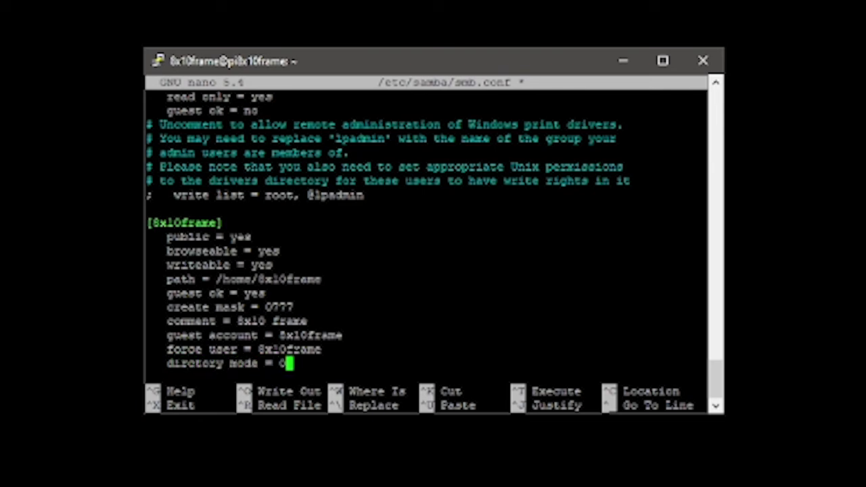
pyautogui.write('777')
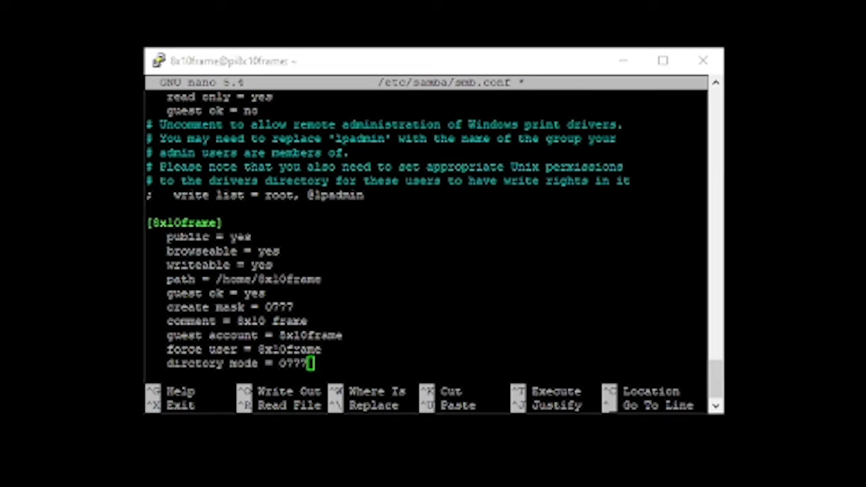
# Save the changes to /etc/samba/smb.conf and exit nano
pyautogui.hotkey('ctrl', 'x')
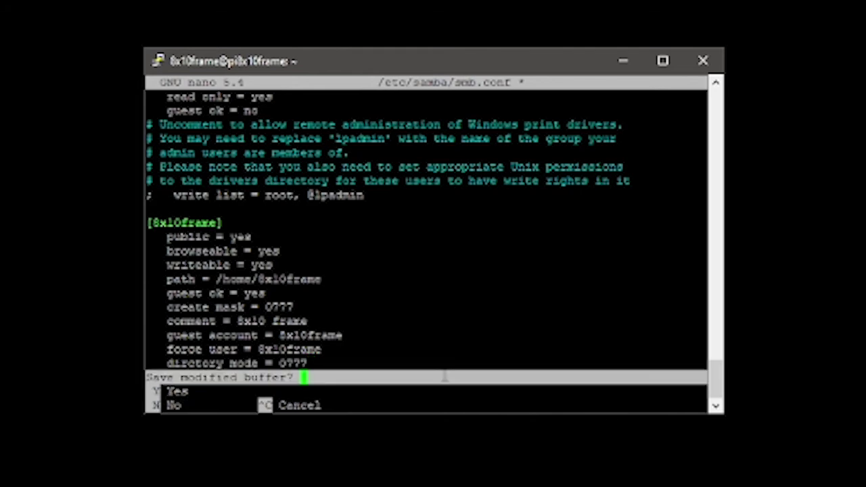
pyautogui.press('y')
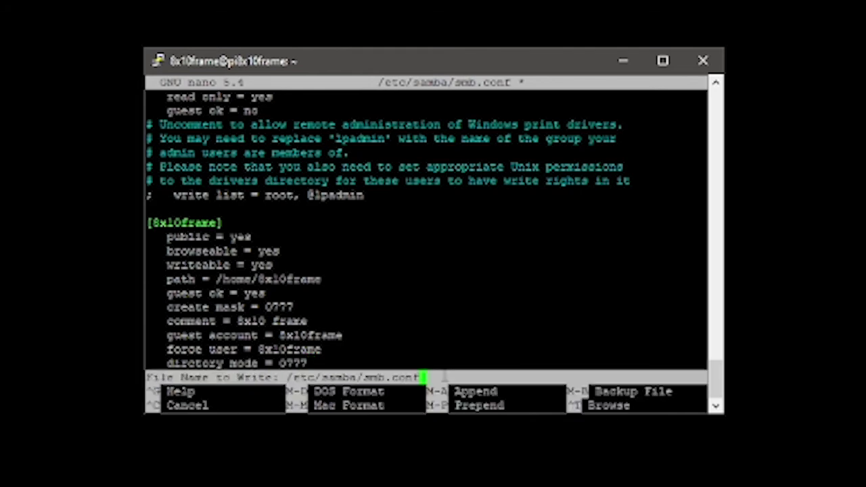
pyautogui.press('Return')
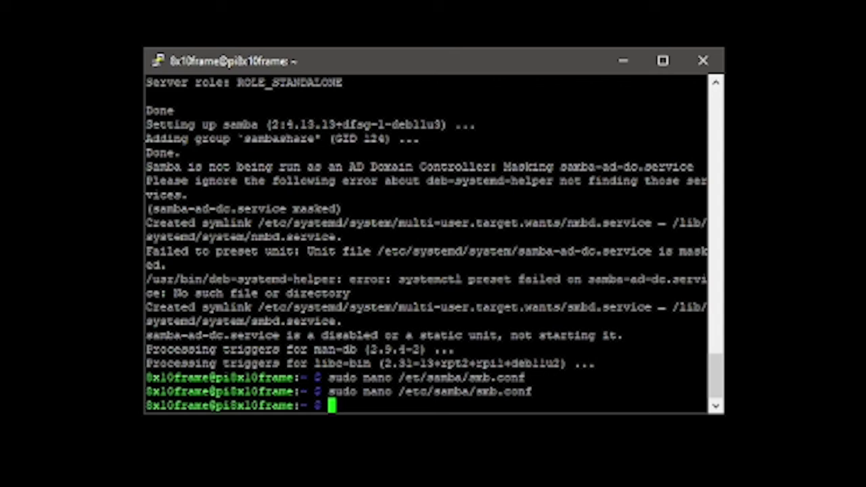
# Restart Samba by running 'sudo systemctl restart smbd'
pyautogui.write('sudo ')
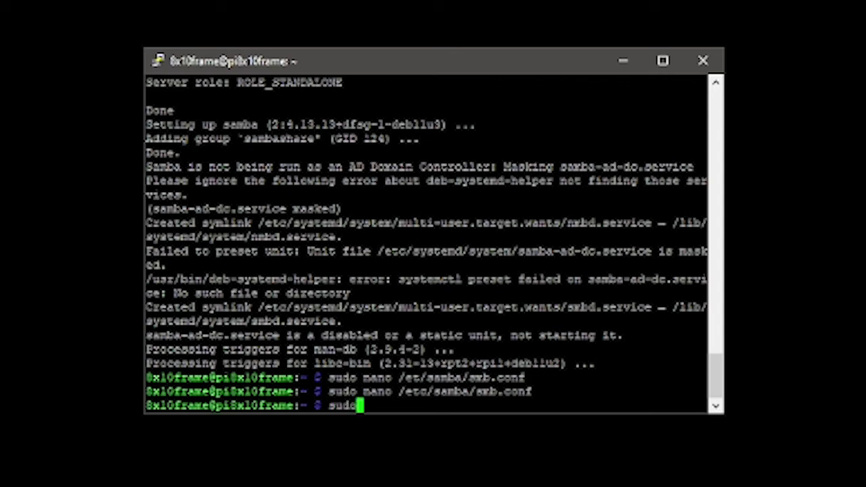
pyautogui.write('sy')
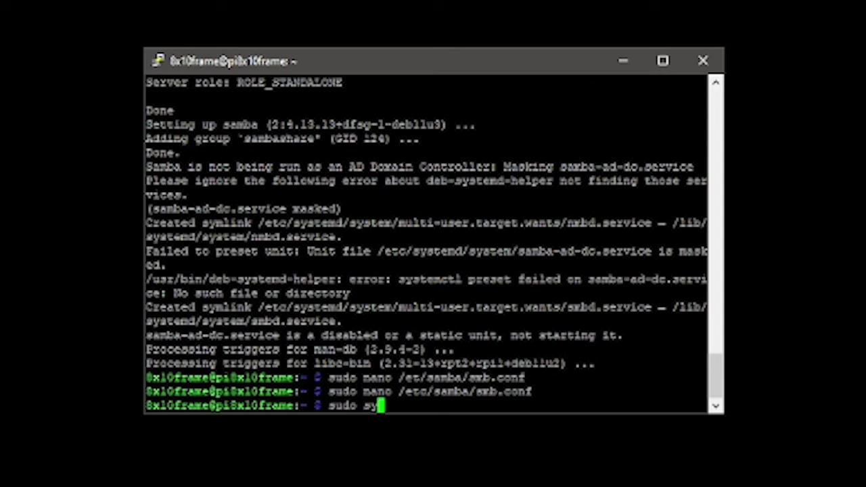
pyautogui.write('stem')
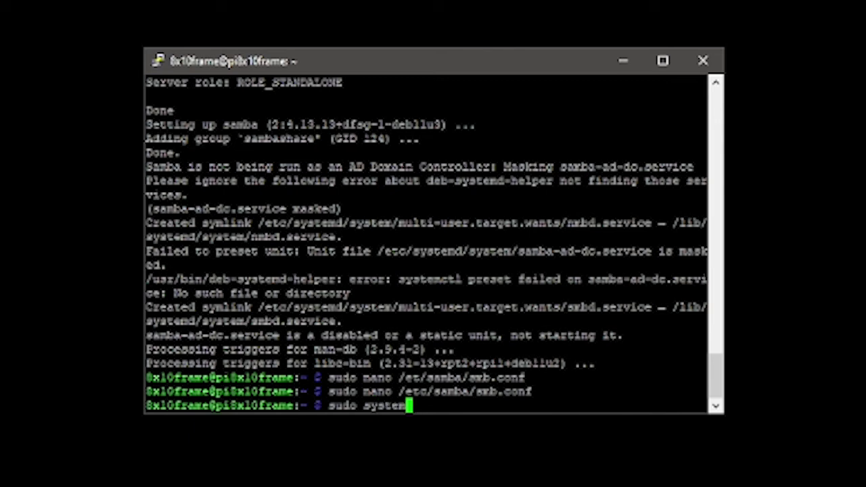
pyautogui.write('ctl')
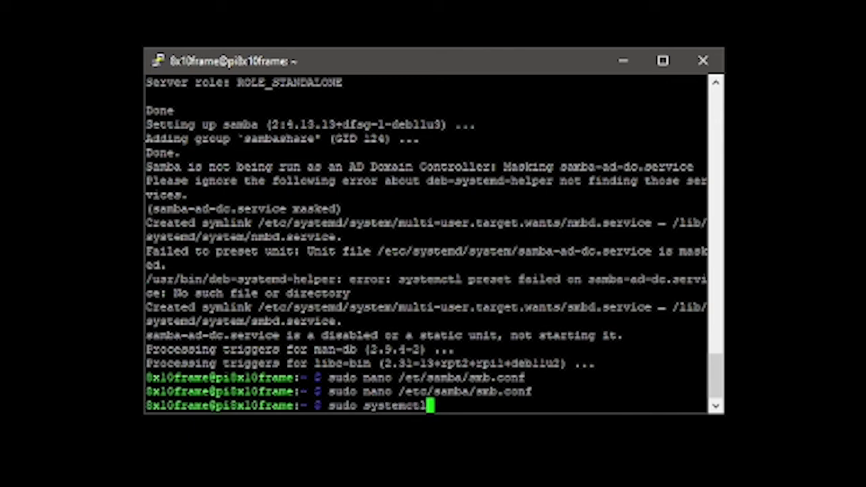
pyautogui.write(' restart ')
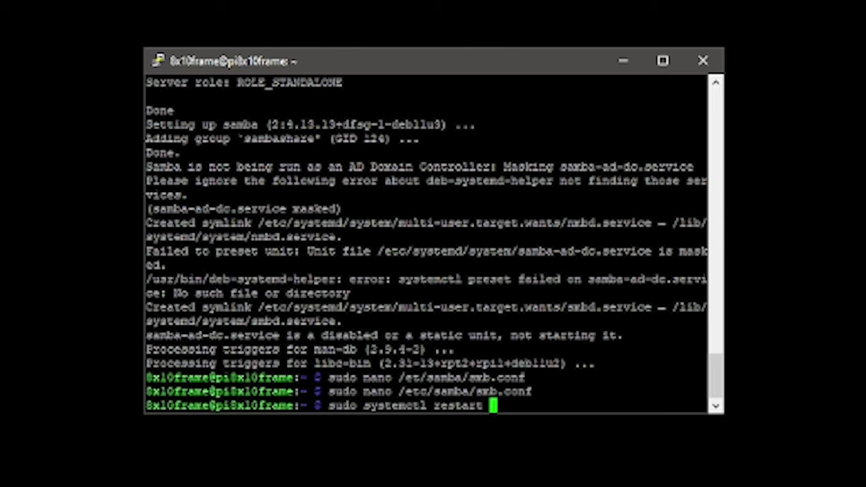
pyautogui.write('smbd')
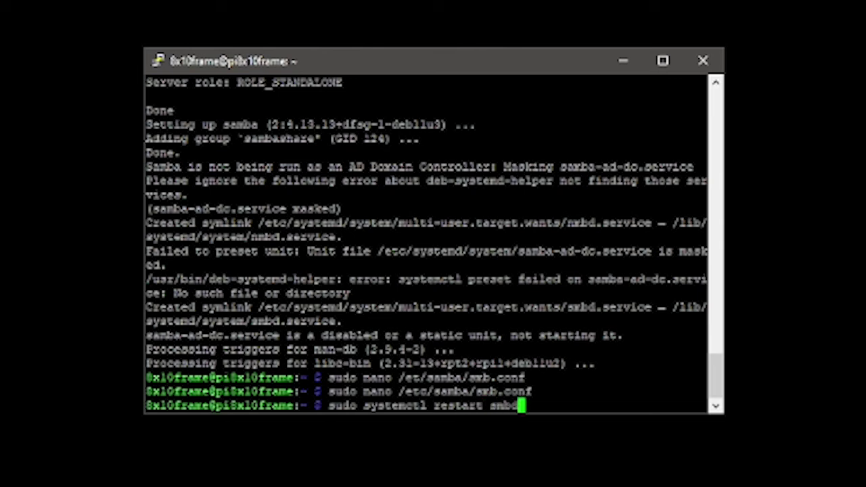
pyautogui.press('Return')
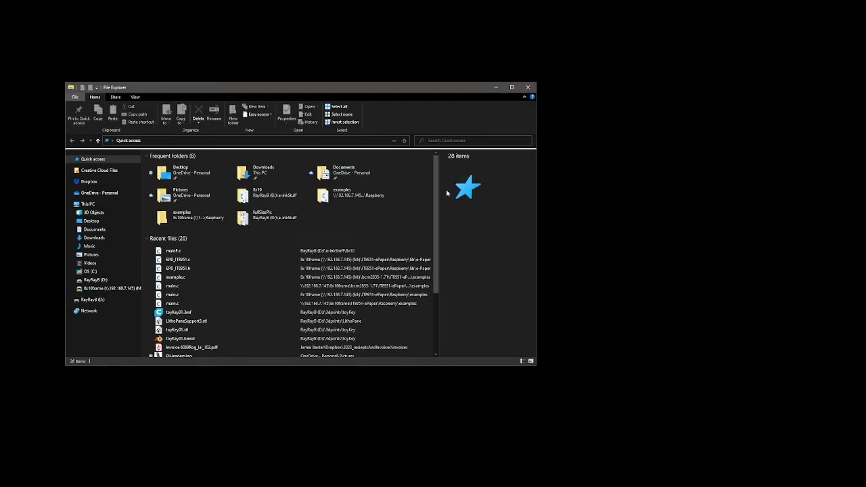
# Browse to \\192.168.7.145 in File Explorer and open 8x10frame, then its Downloads folder
pyautogui.click(171, 140)
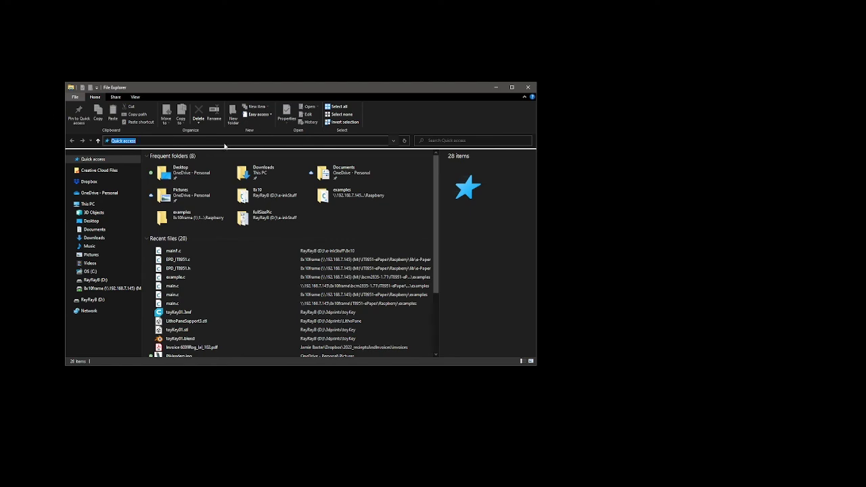
pyautogui.write('\\192.')
pyautogui.write('168.7.145')
pyautogui.press('Return')
pyautogui.press('Return')
pyautogui.click(112, 141)
pyautogui.write('\\')
pyautogui.press('Return')
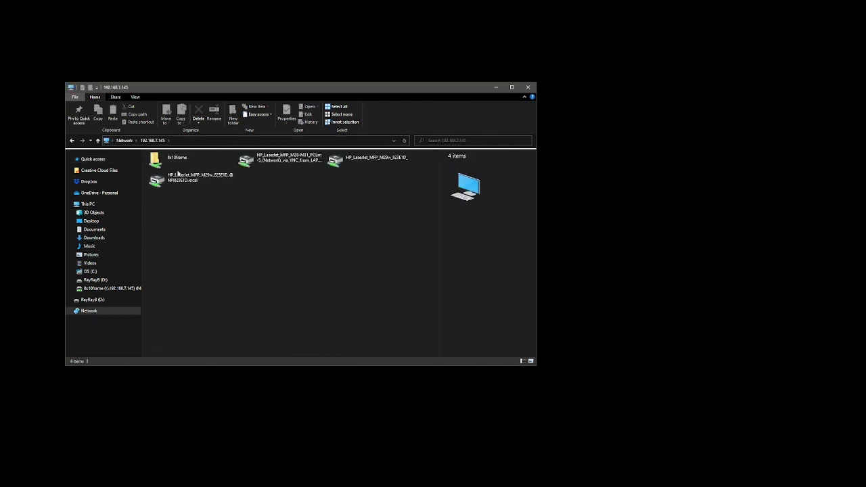
pyautogui.doubleClick(178, 164)
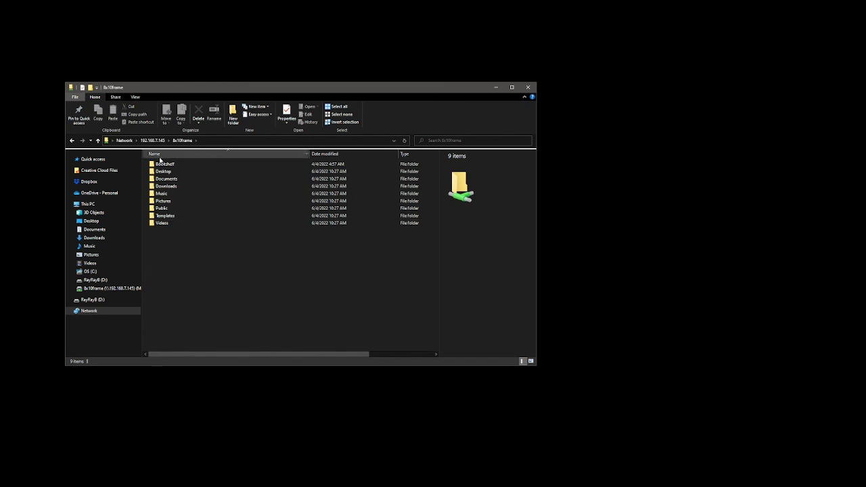
pyautogui.doubleClick(179, 186)
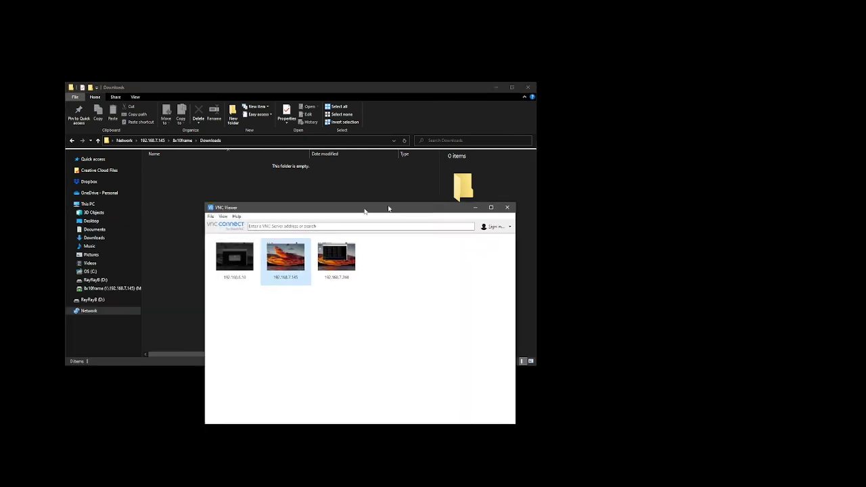
# Connect to the Pi at 192.168.7.145 in VNC Viewer and position the remote desktop window
pyautogui.moveTo(365, 207); pyautogui.dragTo(429, 201)
pyautogui.doubleClick(344, 255)
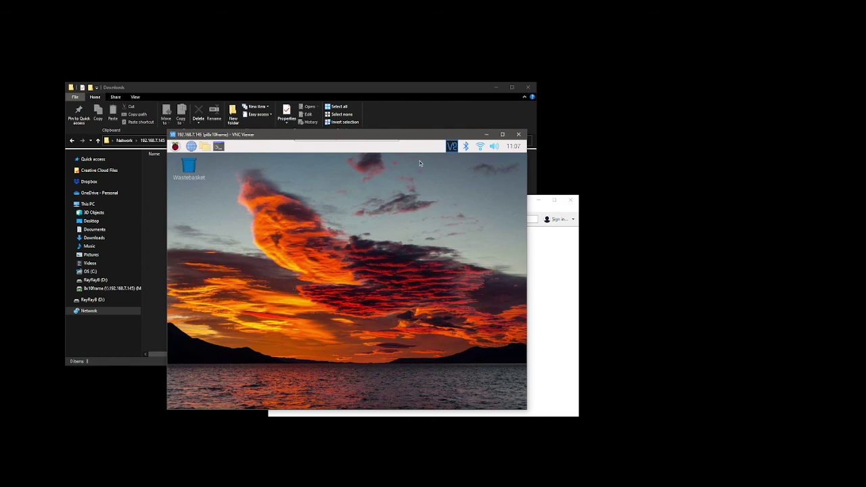
pyautogui.moveTo(414, 136); pyautogui.dragTo(471, 151)
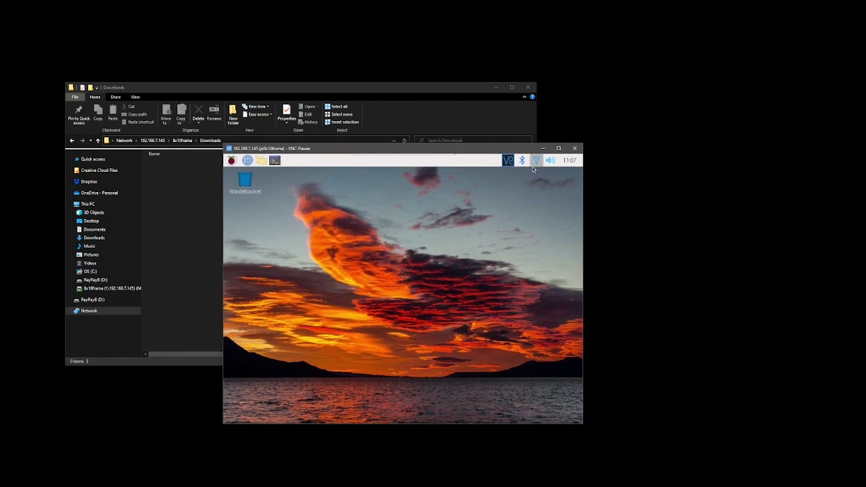